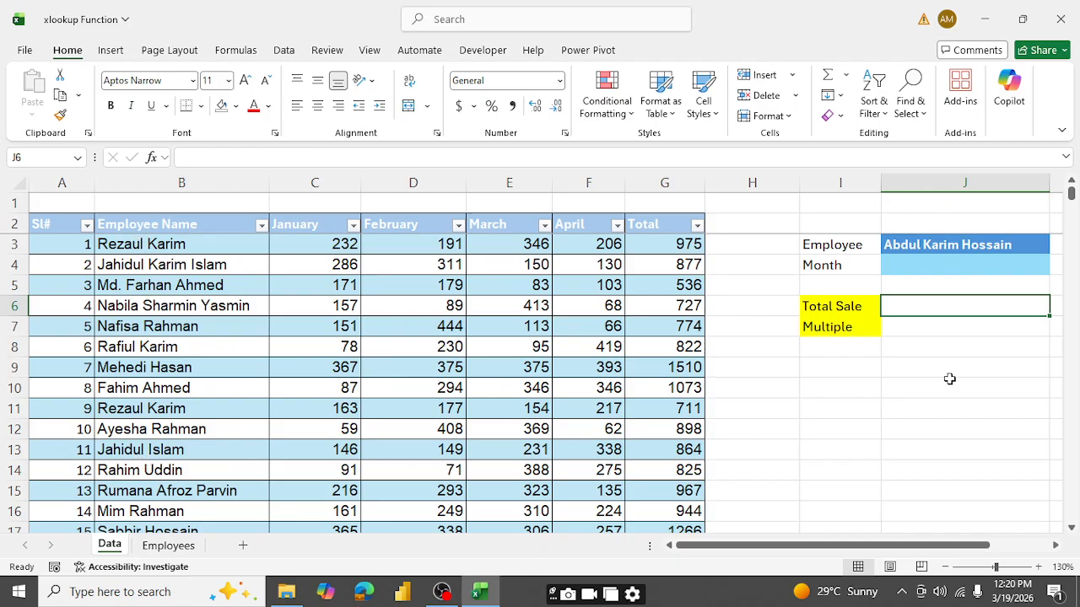
- Start an XLOOKUP formula in J6 with J3 as lookup value and Table1[Employee Name] as lookup array
{"action": "type", "text": "="}
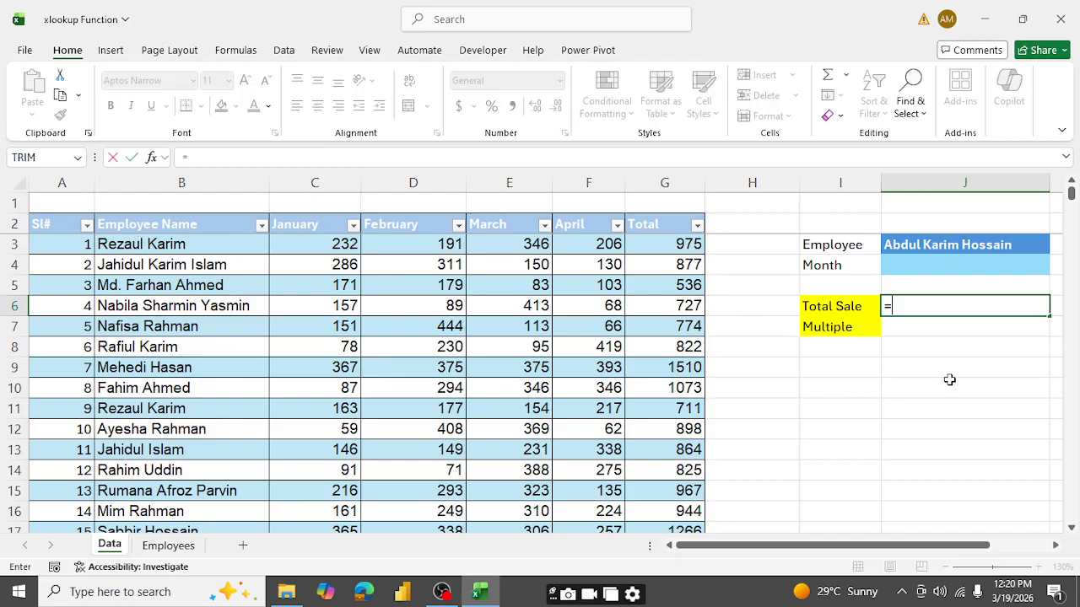
{"action": "type", "text": "xl"}
{"action": "key", "text": "Tab"}
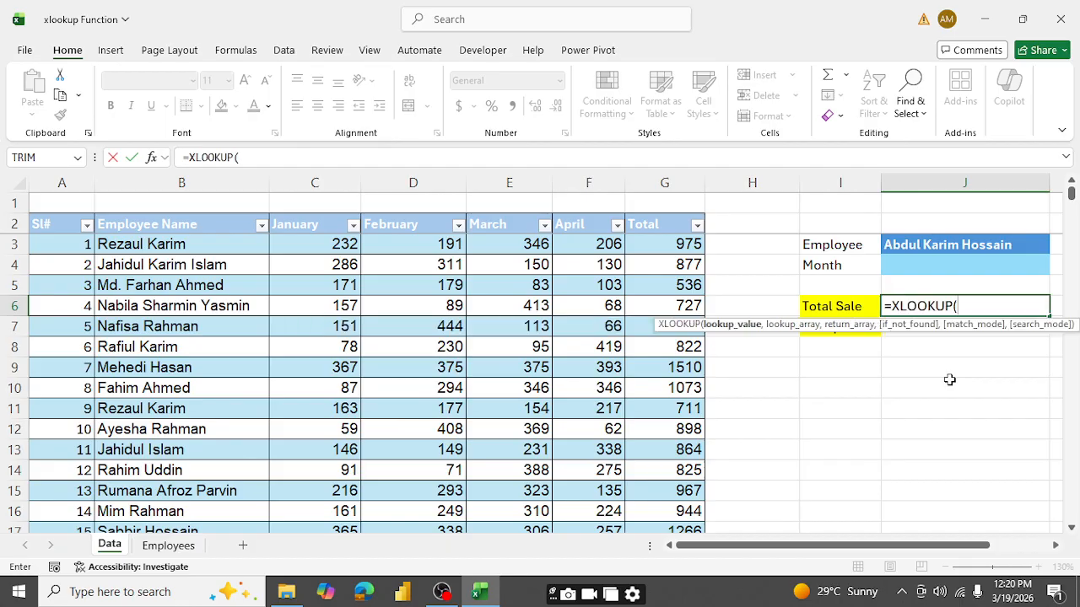
{"action": "left_click", "coordinate": [930, 246]}
{"action": "type", "text": ","}
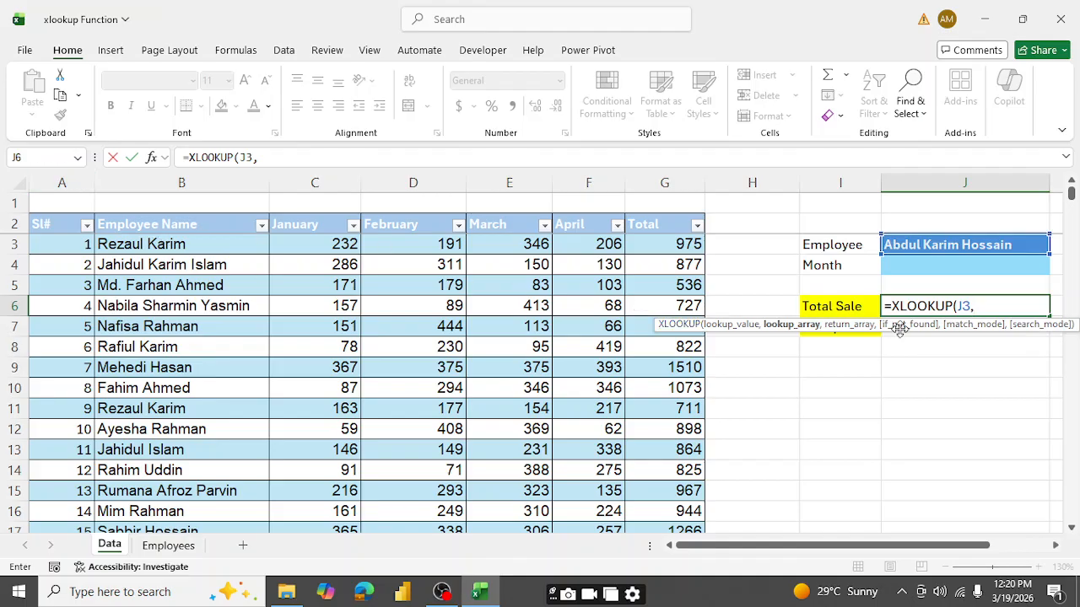
{"action": "left_click", "coordinate": [140, 245]}
{"action": "key", "text": "ctrl+shift+Down"}
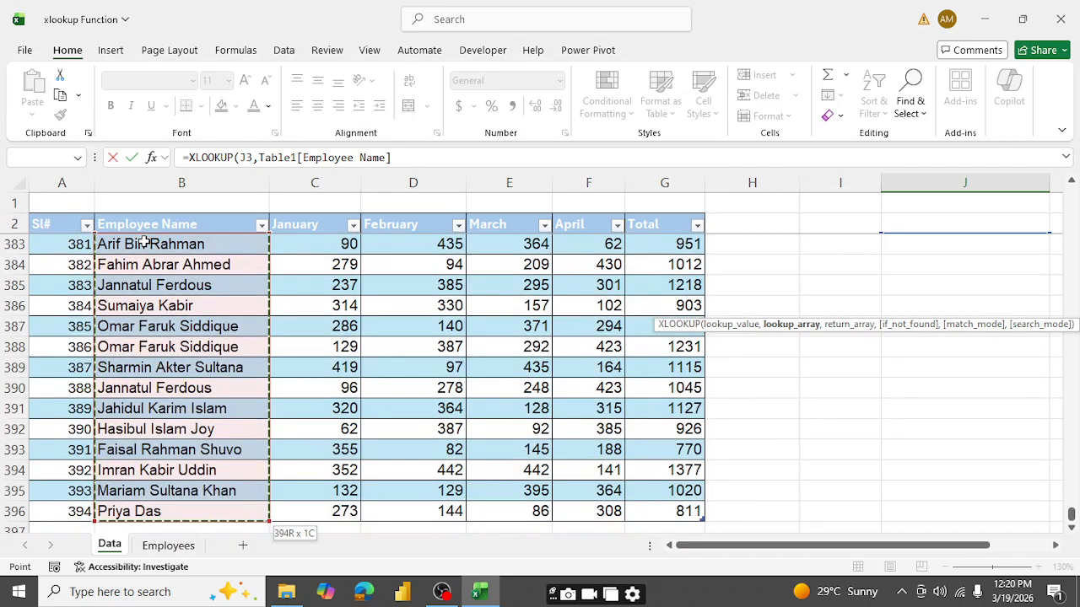
{"action": "type", "text": ","}
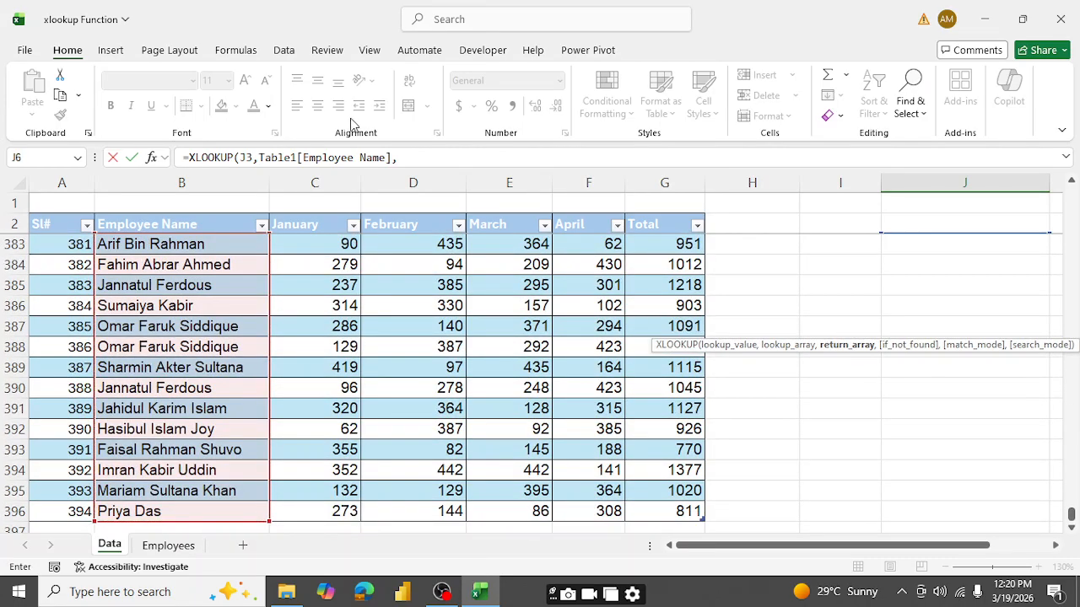
- Complete the Total Sale XLOOKUP with Table1[Total] as the return array and enter the formula
{"action": "left_click_drag", "start_coordinate": [1072, 516], "coordinate": [1073, 78]}
{"action": "left_click", "coordinate": [672, 244]}
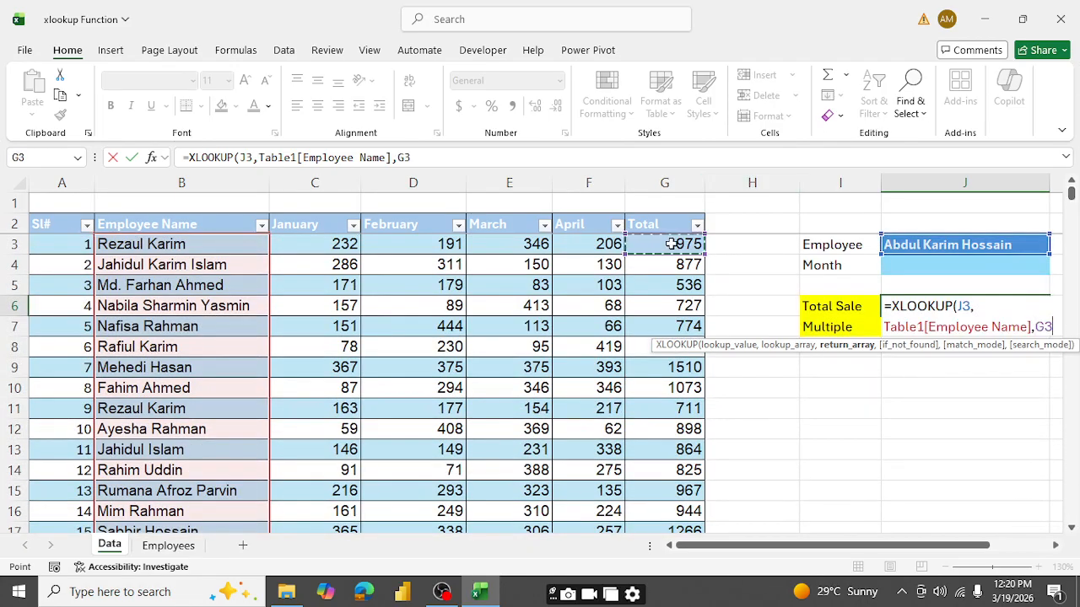
{"action": "key", "text": "ctrl+shift+Down"}
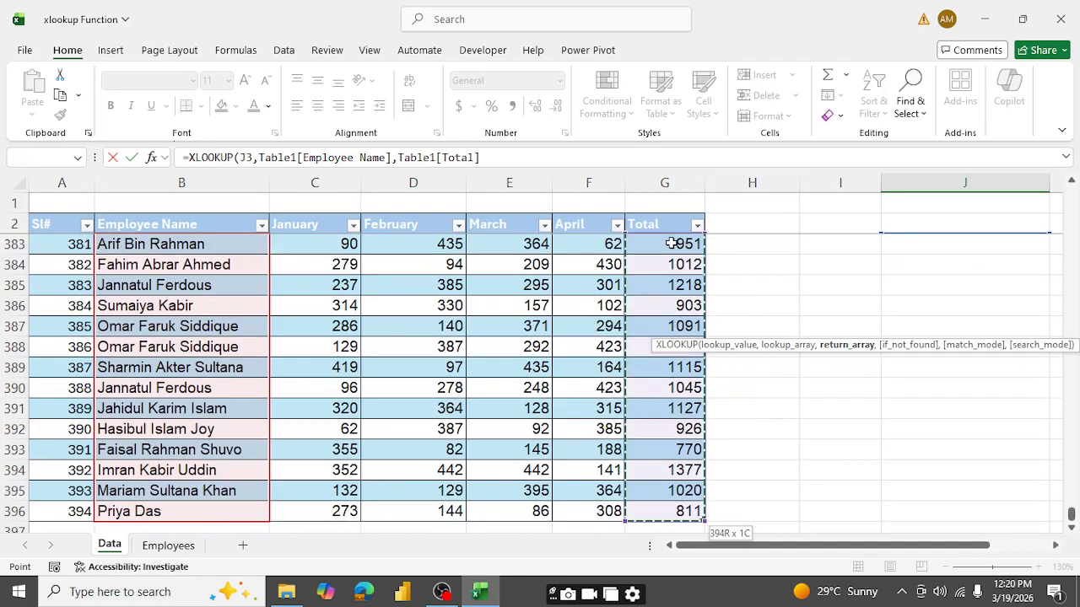
{"action": "type", "text": ","}
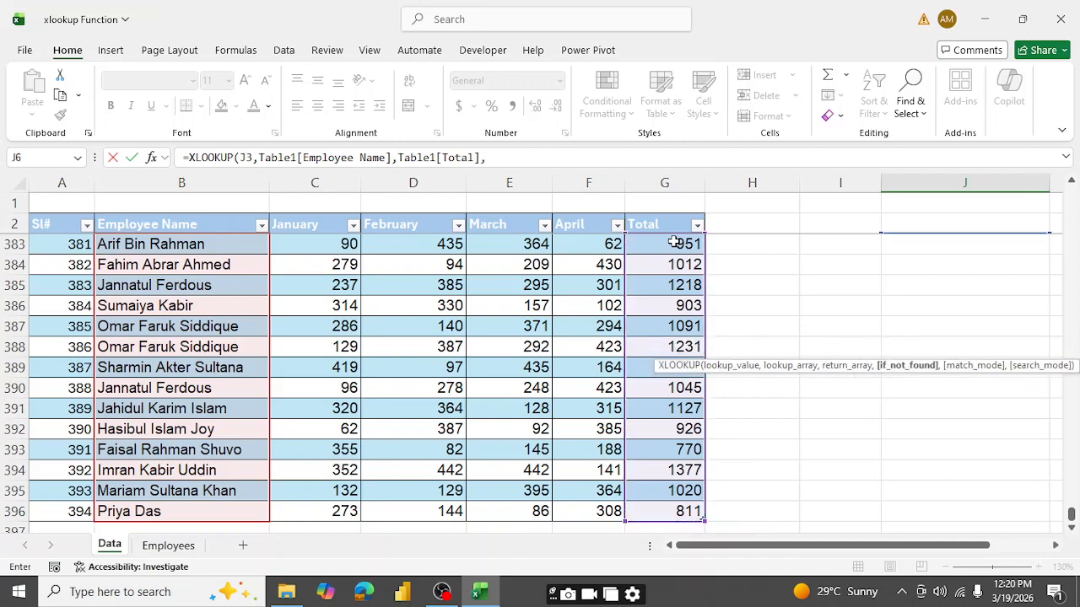
{"action": "left_click_drag", "start_coordinate": [1071, 528], "coordinate": [1071, 191]}
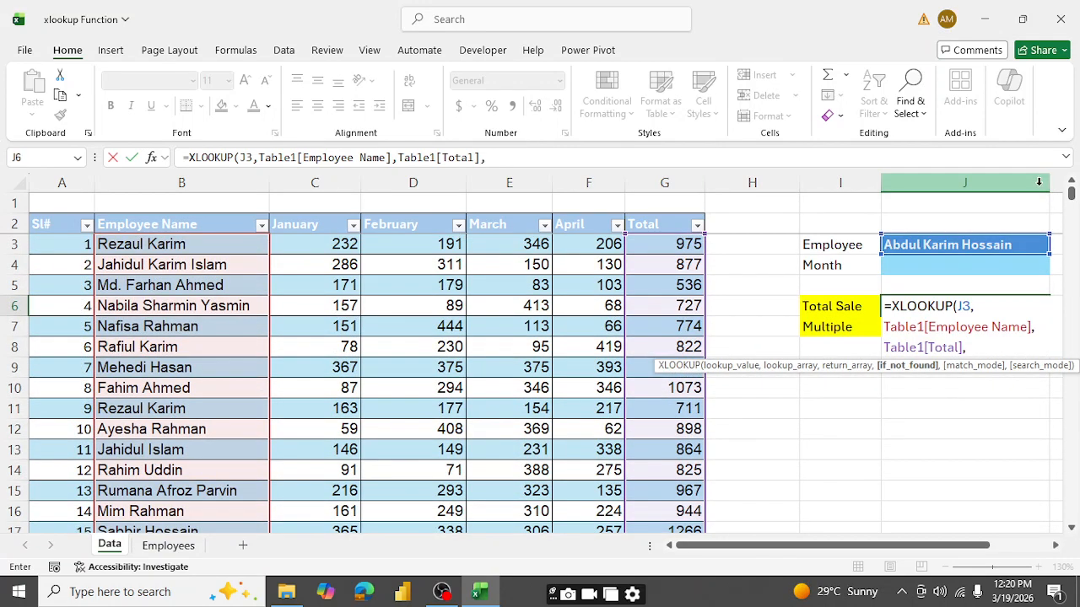
{"action": "key", "text": "BackSpace"}
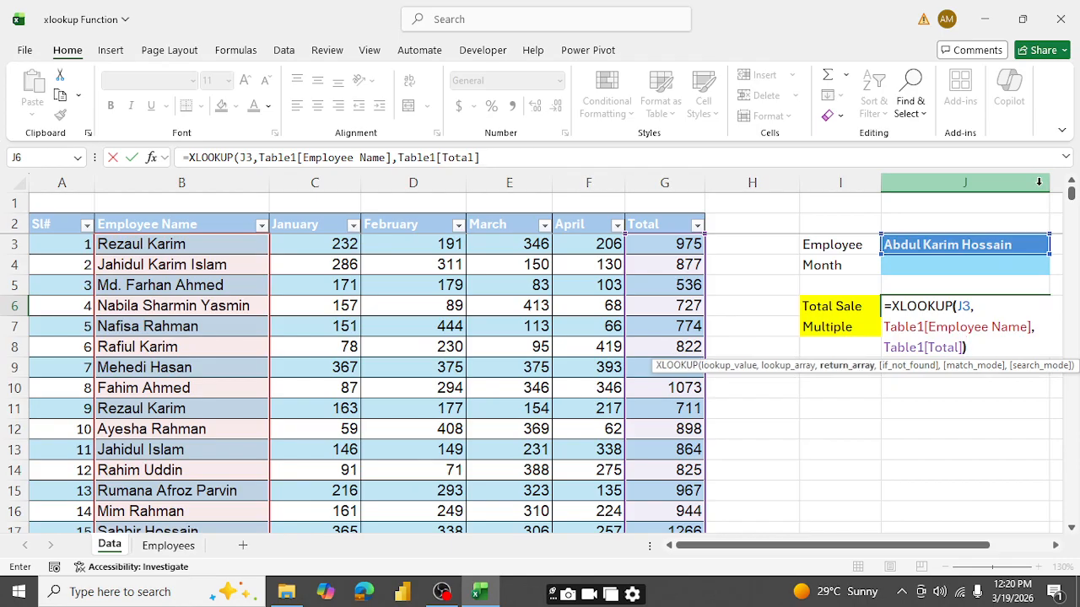
{"action": "key", "text": "Return"}
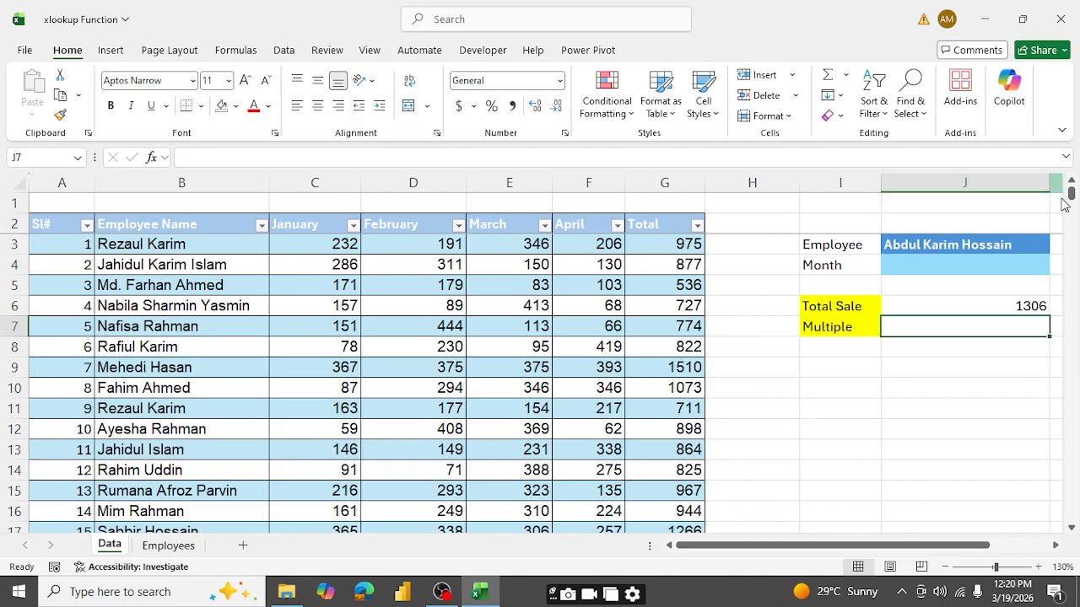
- Test the lookup by choosing the sixth and then the twelfth employee from the list in J3
{"action": "left_click", "coordinate": [995, 243]}
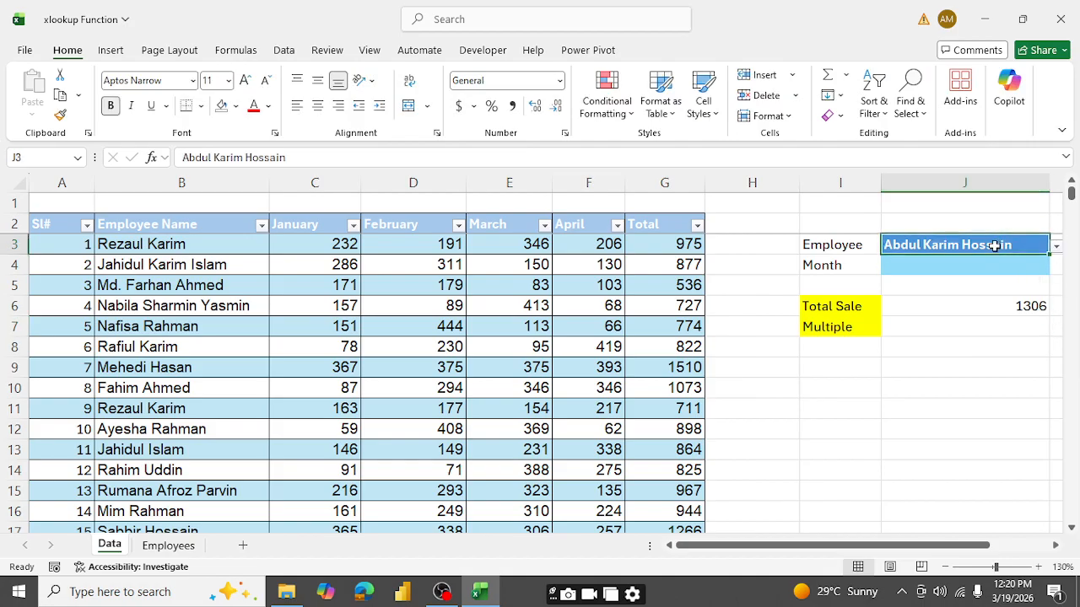
{"action": "left_click", "coordinate": [1057, 250]}
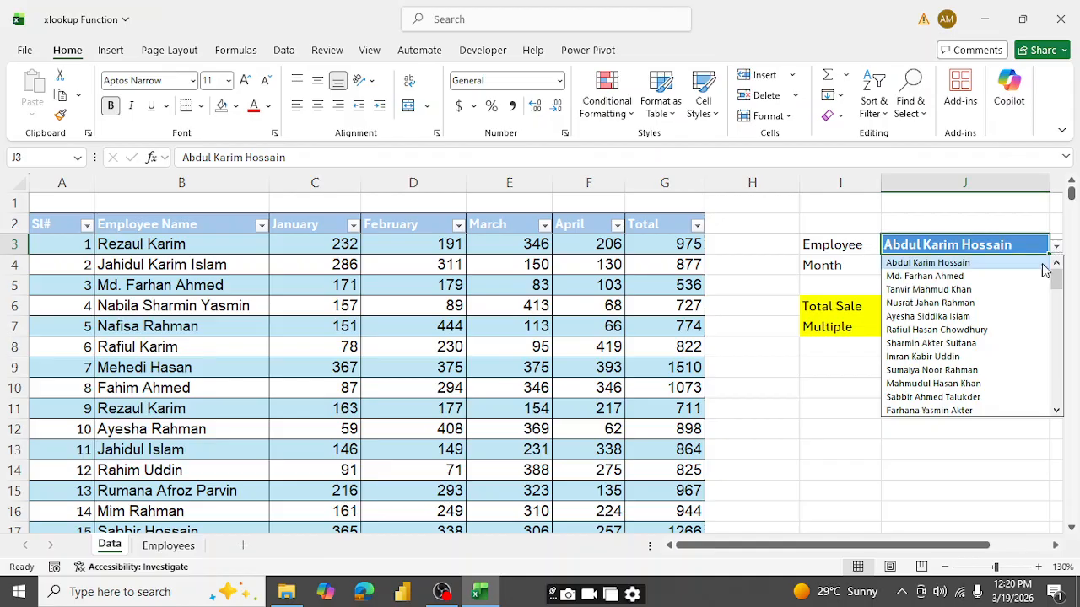
{"action": "left_click", "coordinate": [926, 330]}
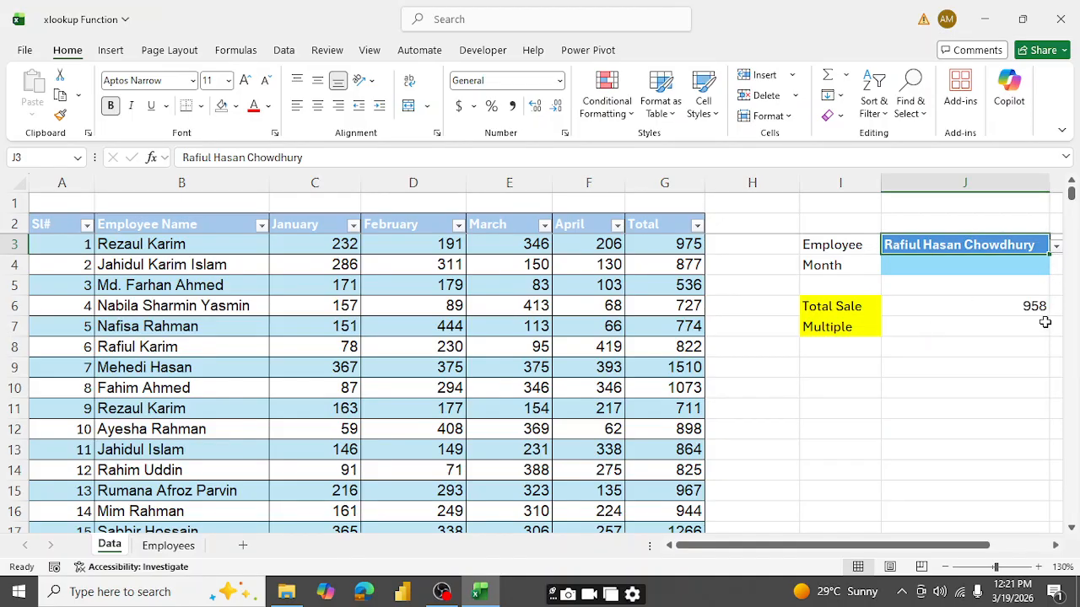
{"action": "left_click", "coordinate": [1055, 246]}
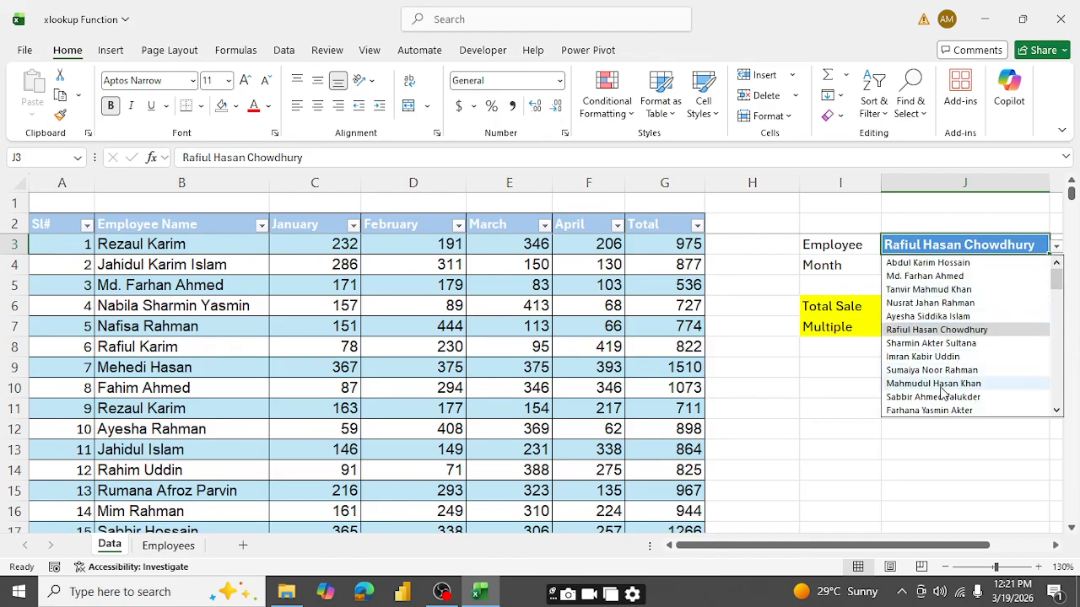
{"action": "left_click", "coordinate": [928, 411]}
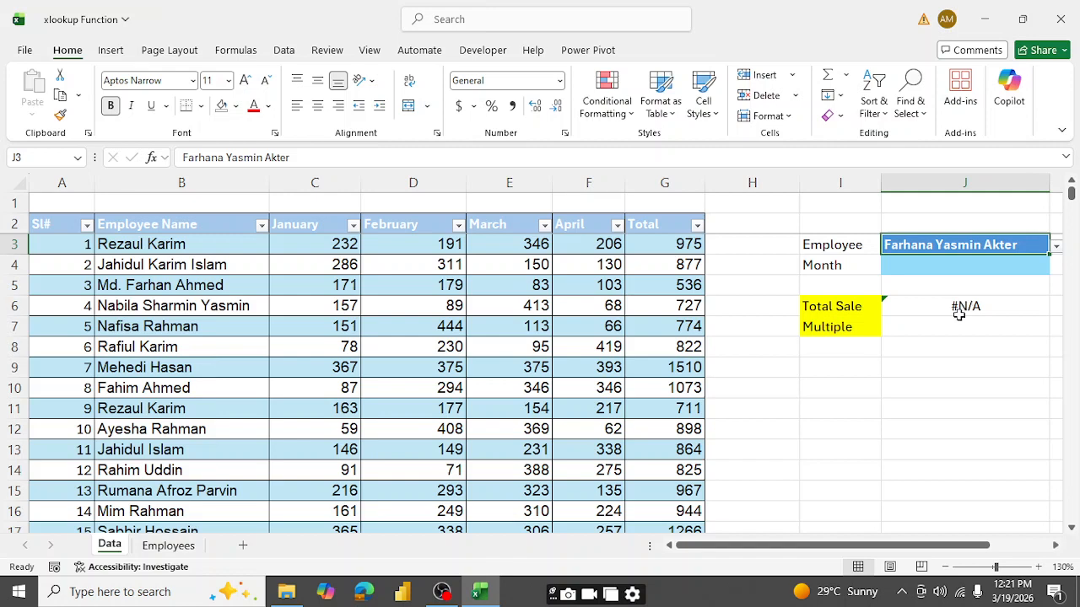
- Examine the error-checking options for the Total Sale formula in J6
{"action": "left_click", "coordinate": [906, 306]}
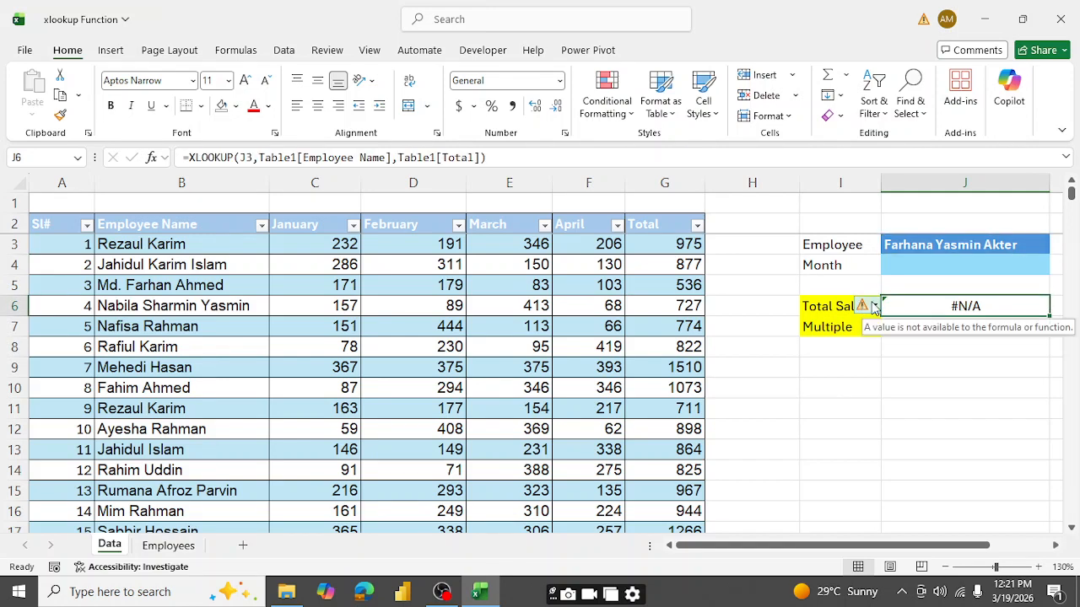
{"action": "left_click", "coordinate": [864, 305]}
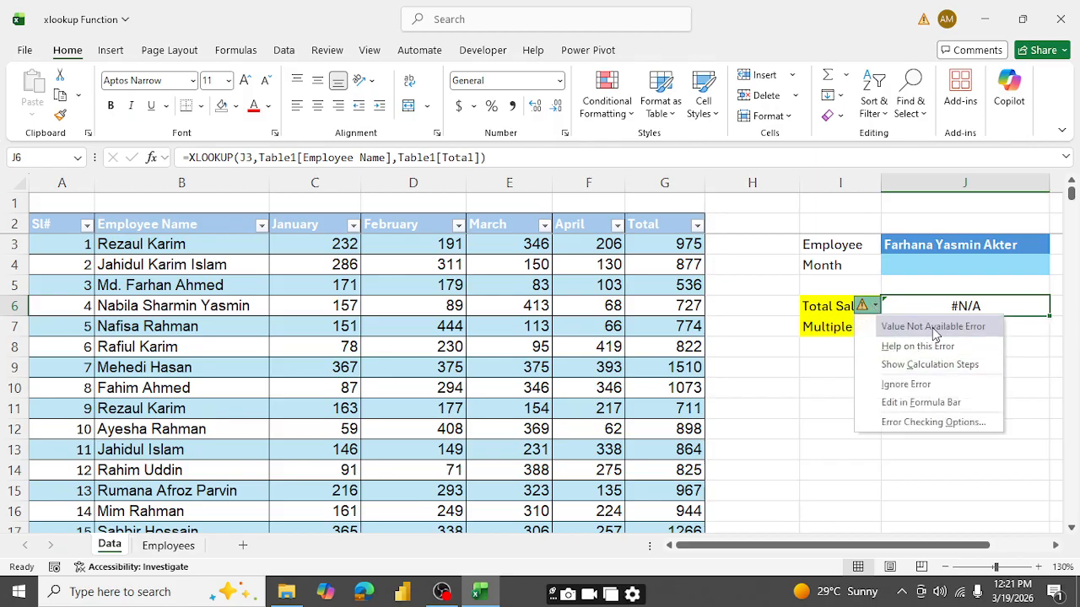
{"action": "left_click", "coordinate": [1022, 337]}
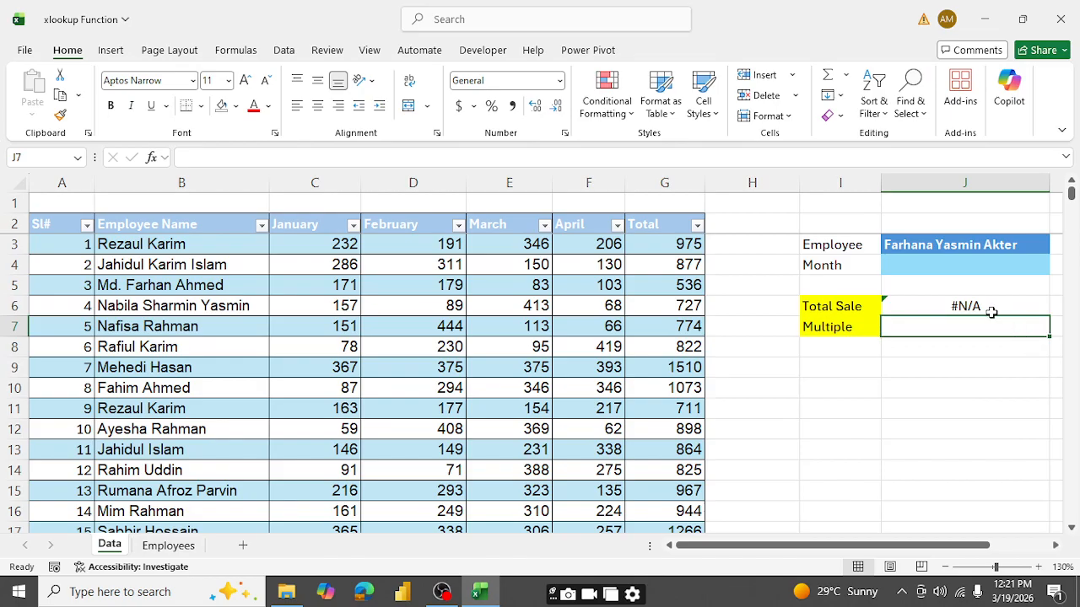
- Add "Not Found" as the if_not_found argument of the XLOOKUP formula in J6
{"action": "left_click", "coordinate": [992, 311]}
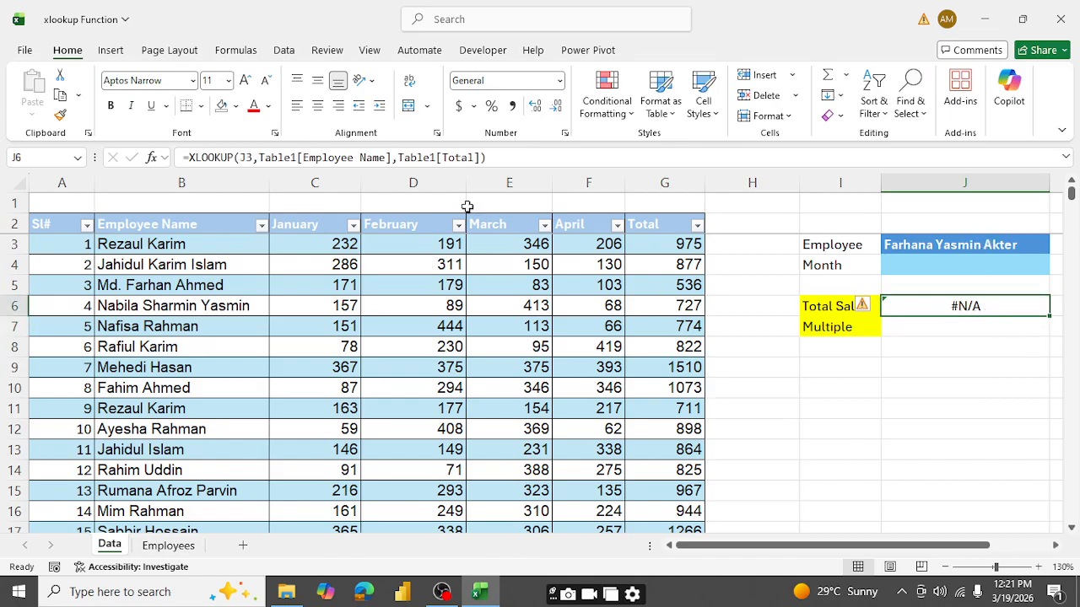
{"action": "left_click", "coordinate": [480, 158]}
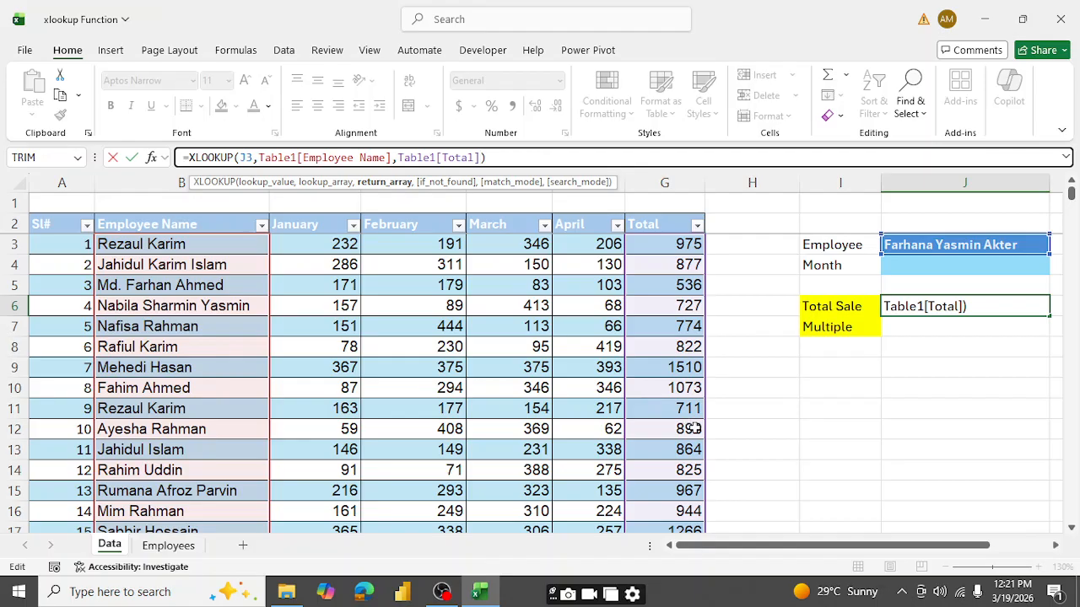
{"action": "type", "text": ","}
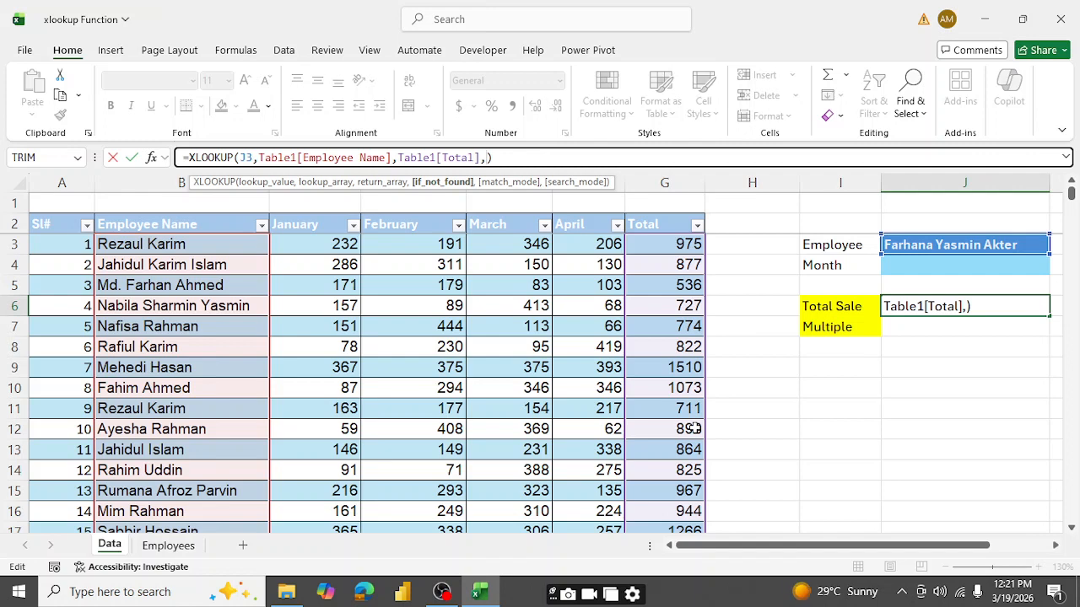
{"action": "type", "text": "\"Not Found"}
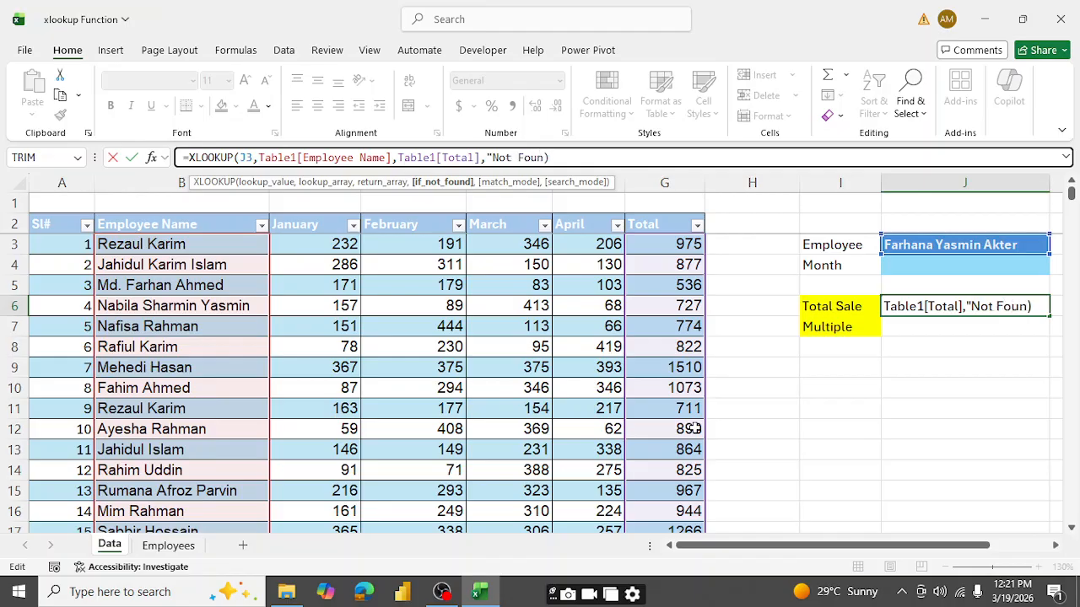
{"action": "type", "text": "\","}
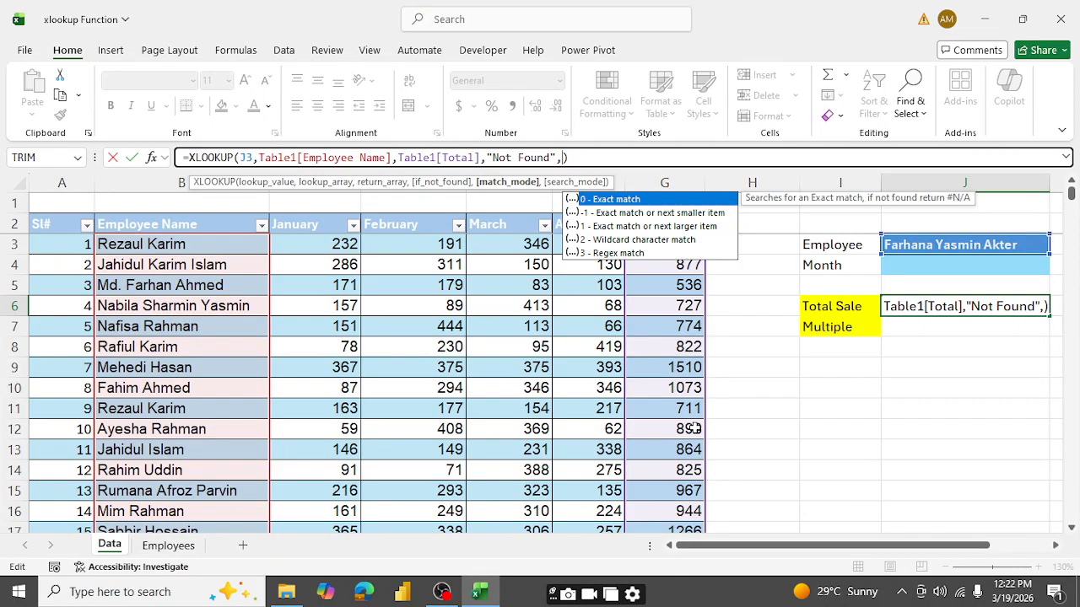
{"action": "type", "text": "0,"}
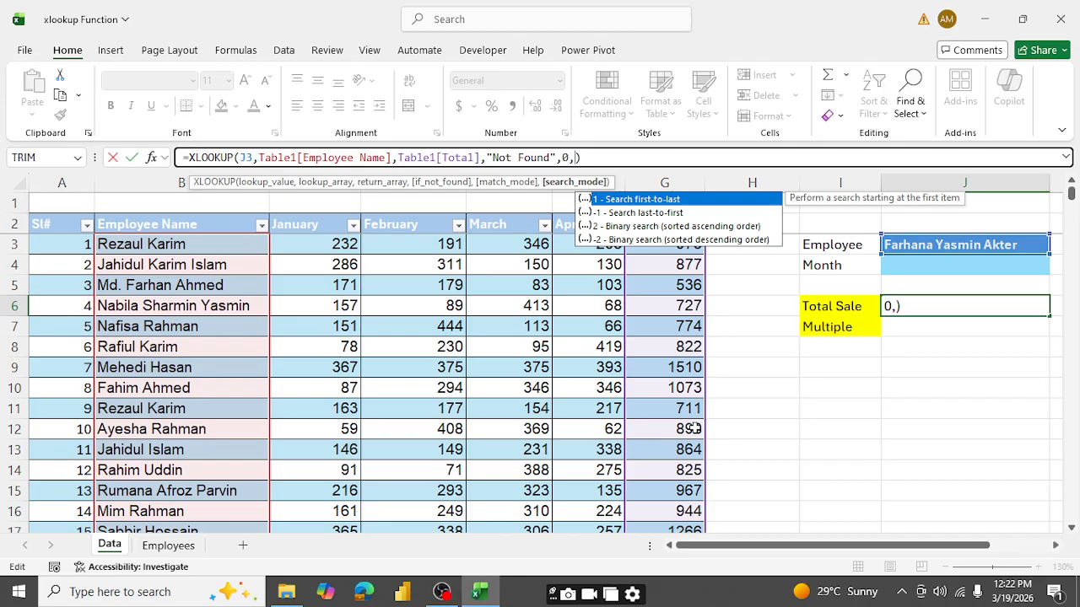
- Finish the J6 XLOOKUP with match mode 0 (exact match) and search mode 1 (first-to-last), and enter it
{"action": "type", "text": "1)"}
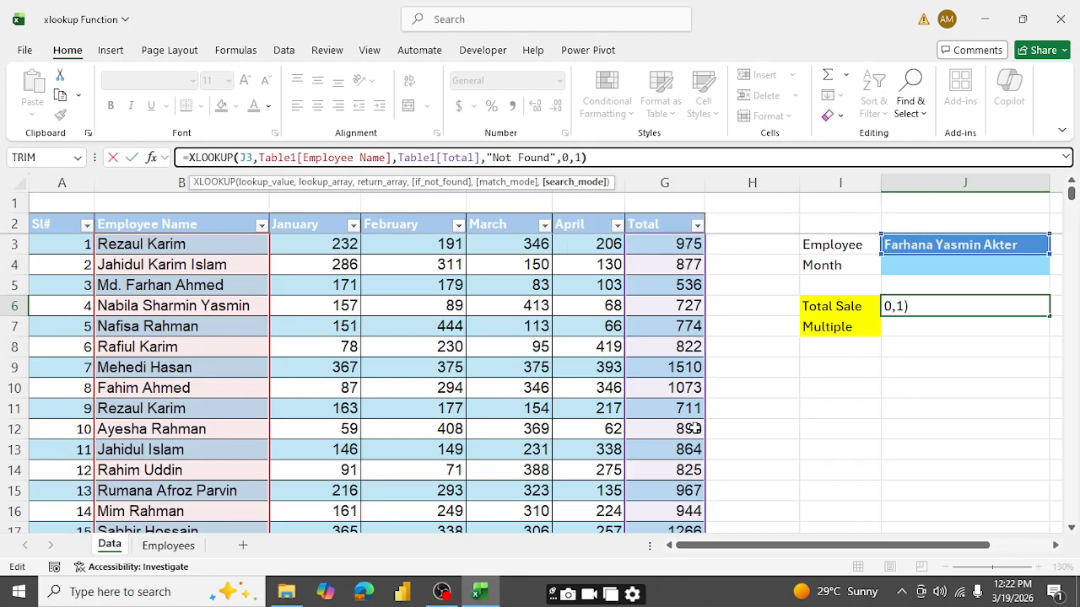
{"action": "type", "text": ")"}
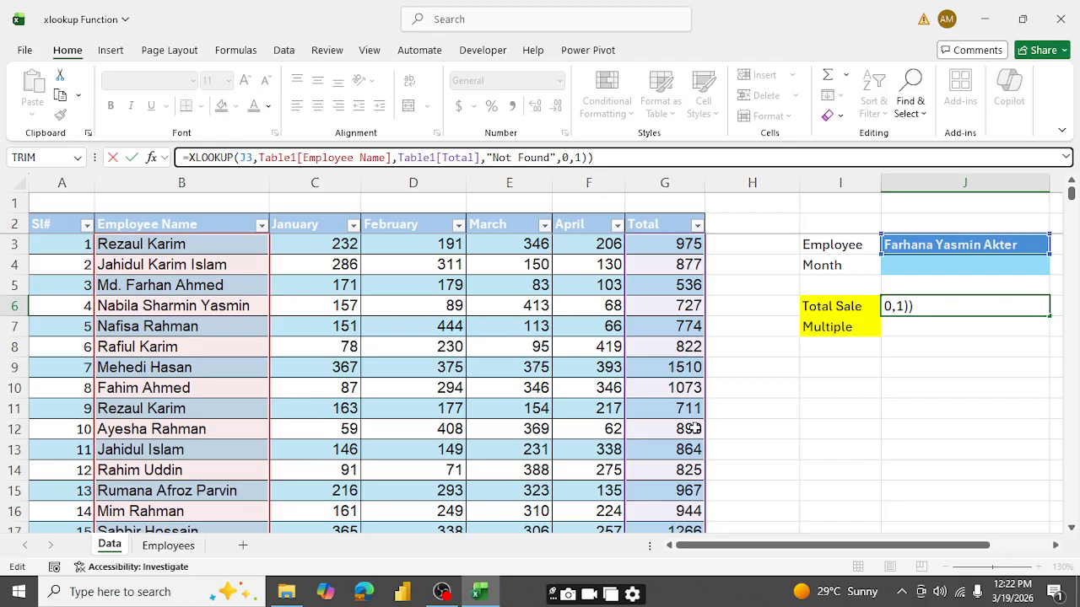
{"action": "key", "text": "Return"}
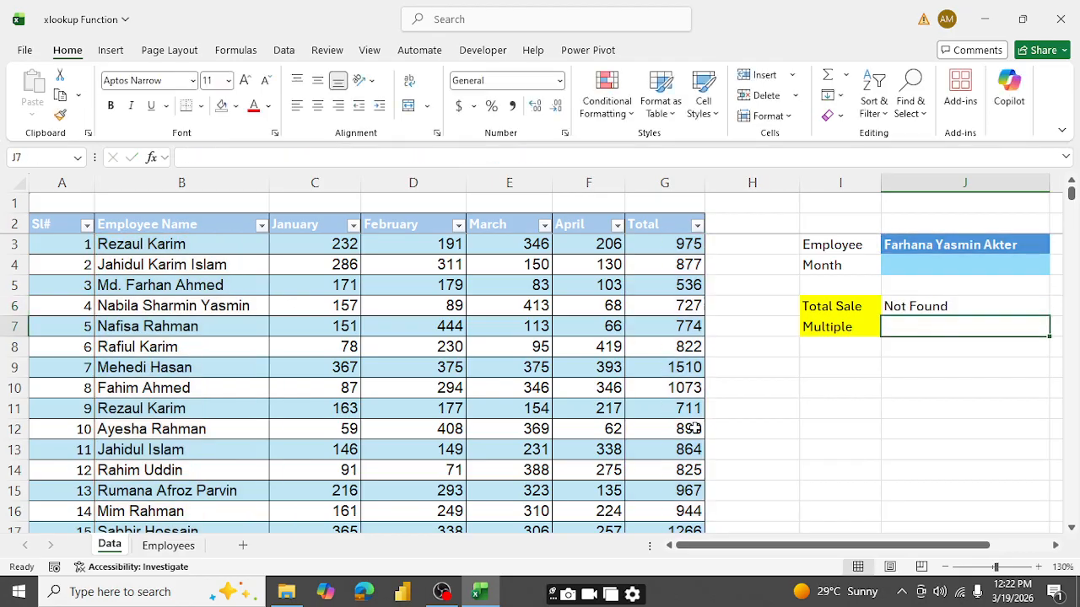
{"action": "left_click", "coordinate": [907, 310]}
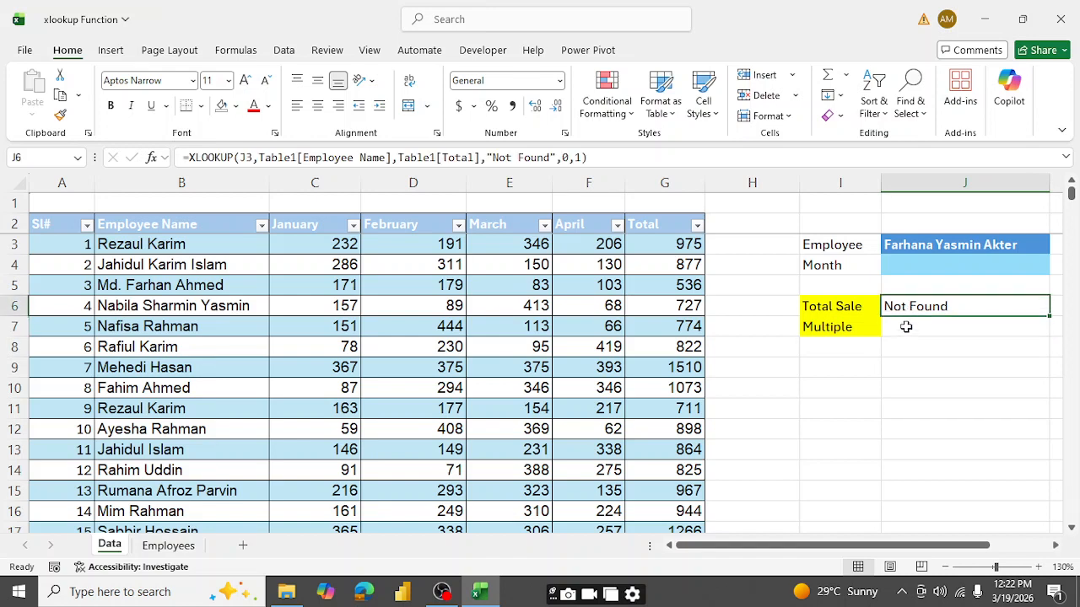
- Choose March from the Month list in J4 and select the Multiple result cell J7
{"action": "left_click", "coordinate": [904, 327]}
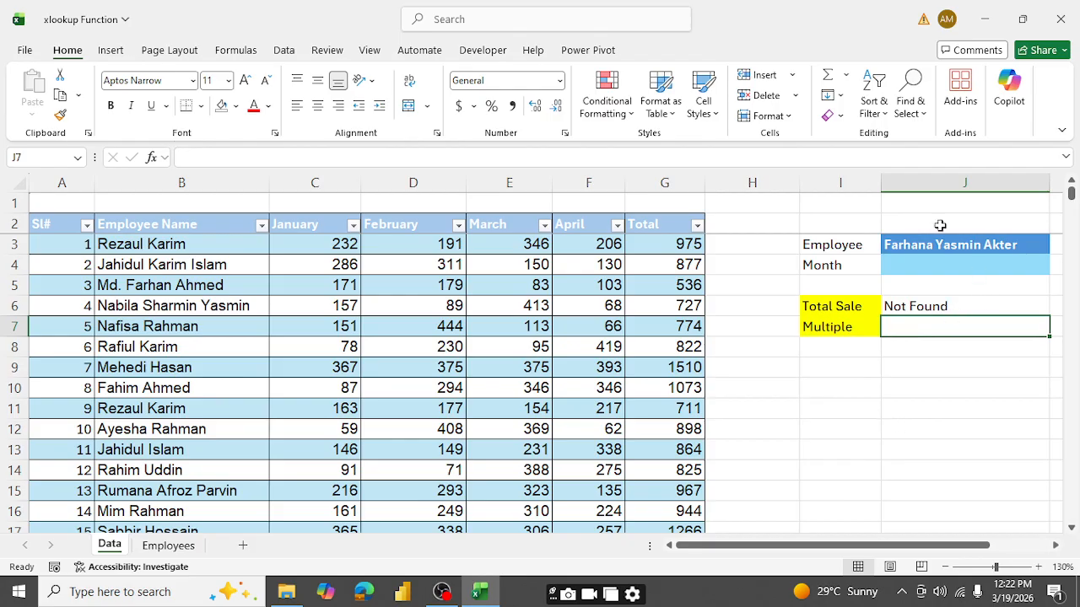
{"action": "left_click", "coordinate": [932, 265]}
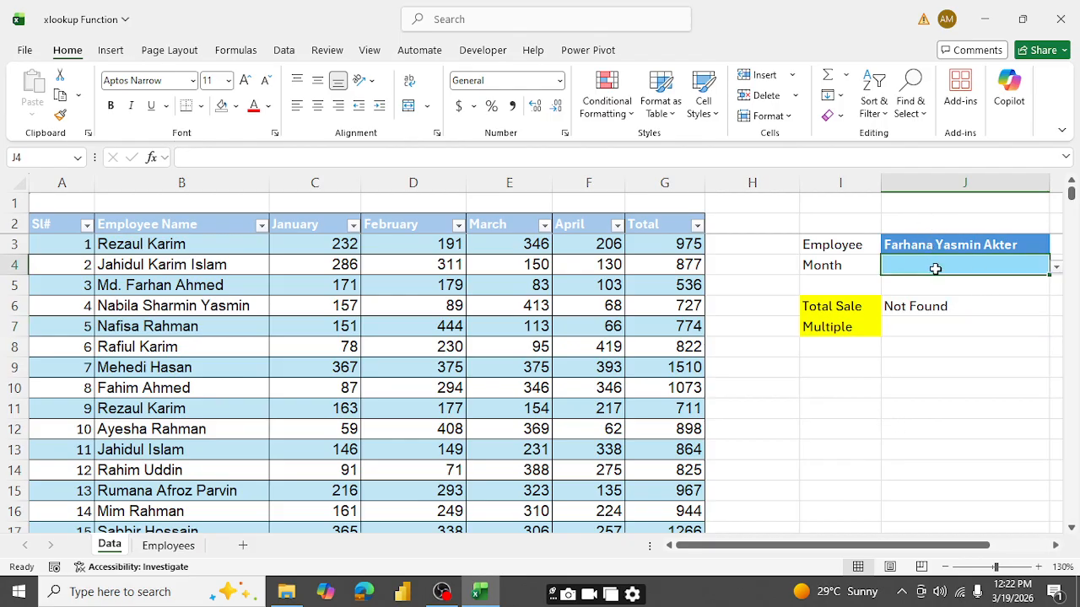
{"action": "left_click", "coordinate": [1055, 266]}
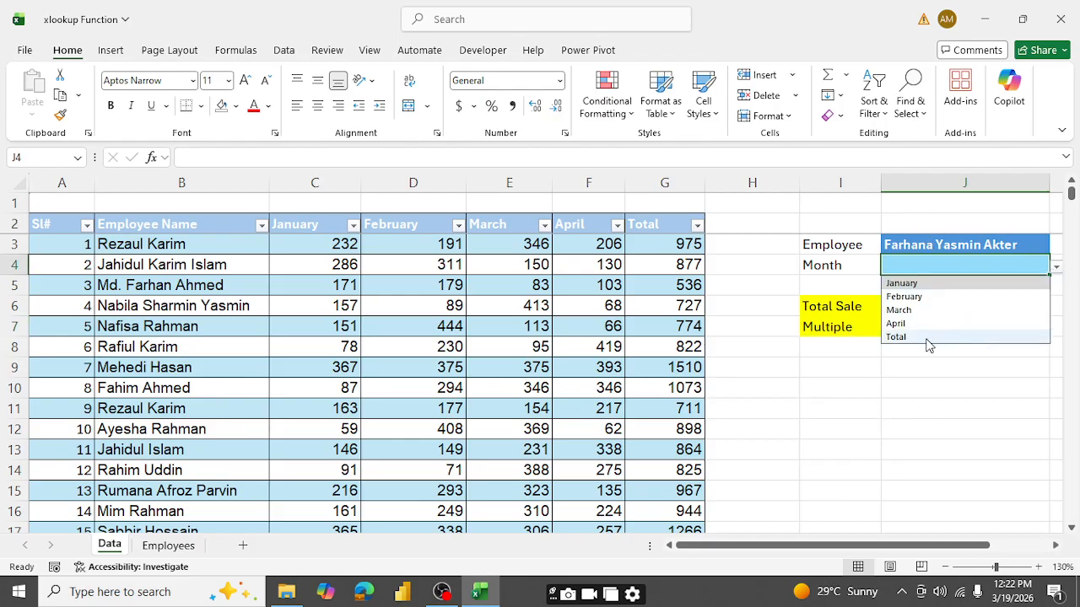
{"action": "left_click", "coordinate": [900, 311]}
{"action": "left_click", "coordinate": [905, 328]}
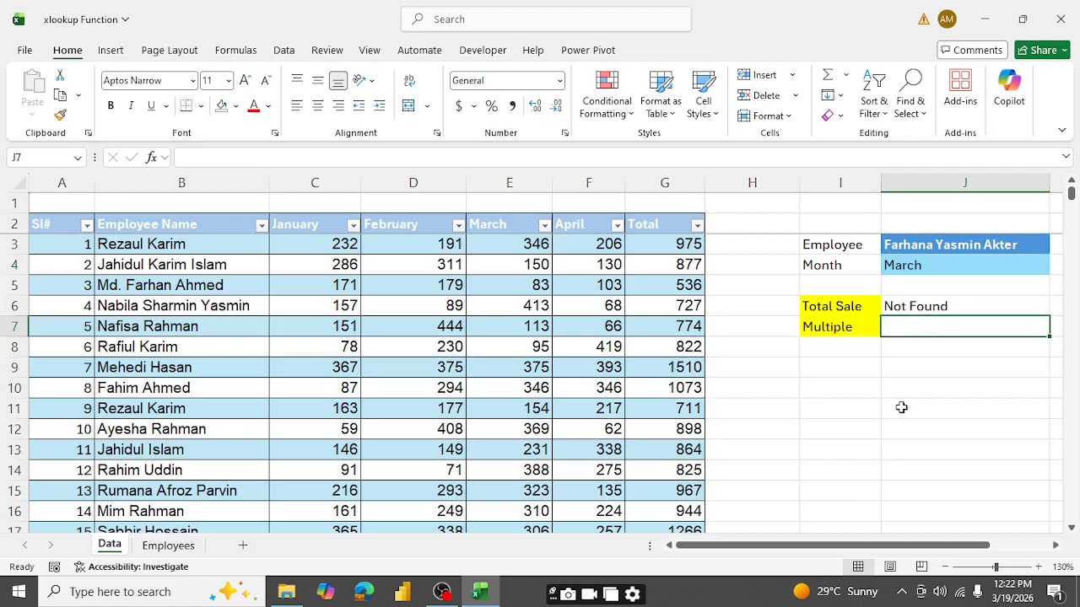
- Choose the employee listed directly above the current selection from the Employee list in J3
{"action": "left_click", "coordinate": [975, 244]}
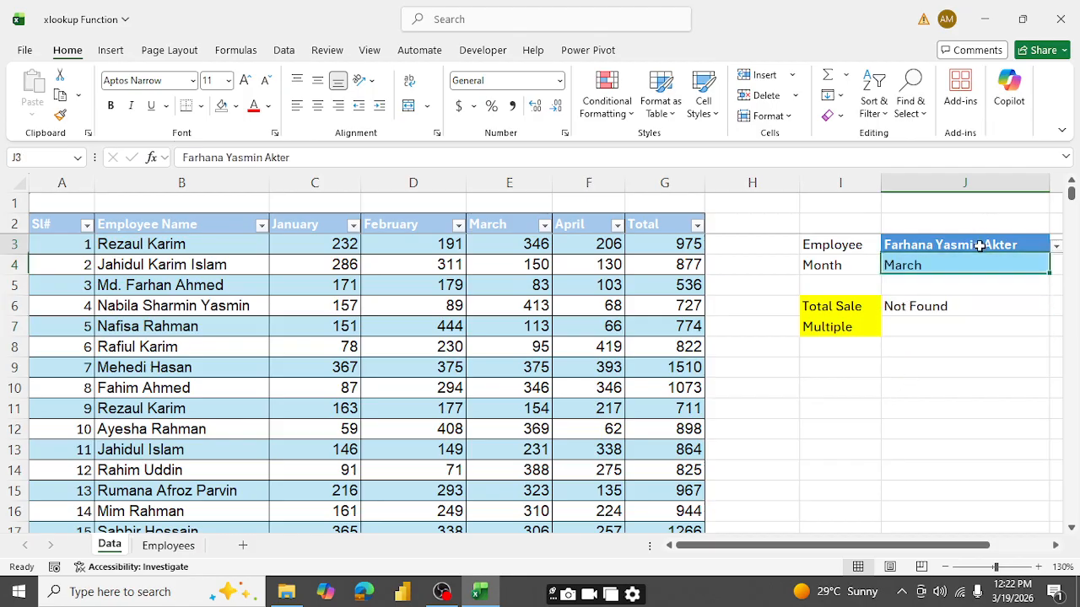
{"action": "left_click", "coordinate": [1055, 246]}
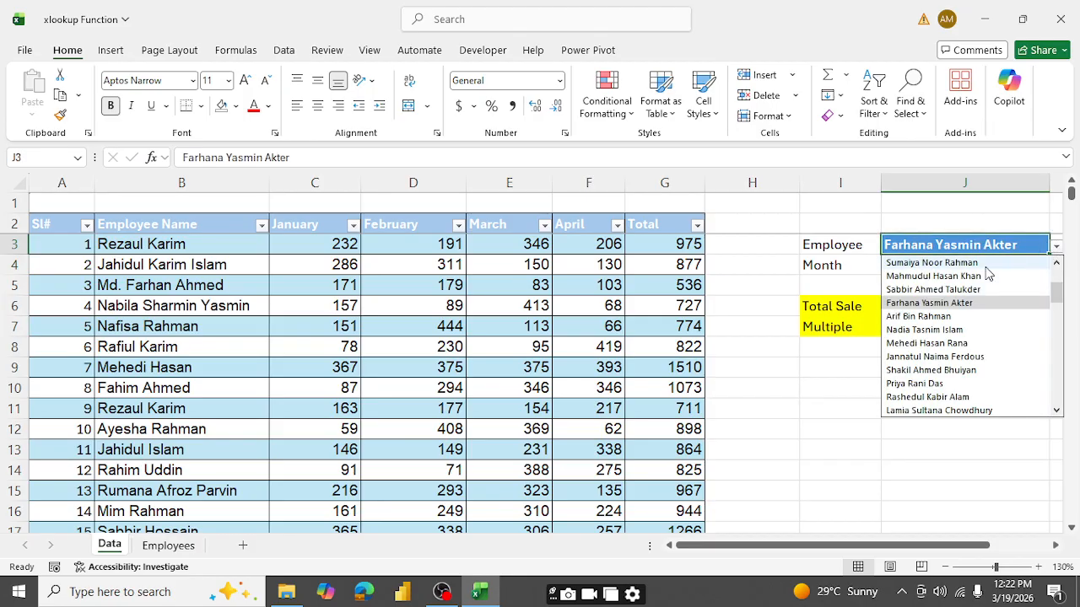
{"action": "left_click", "coordinate": [920, 290]}
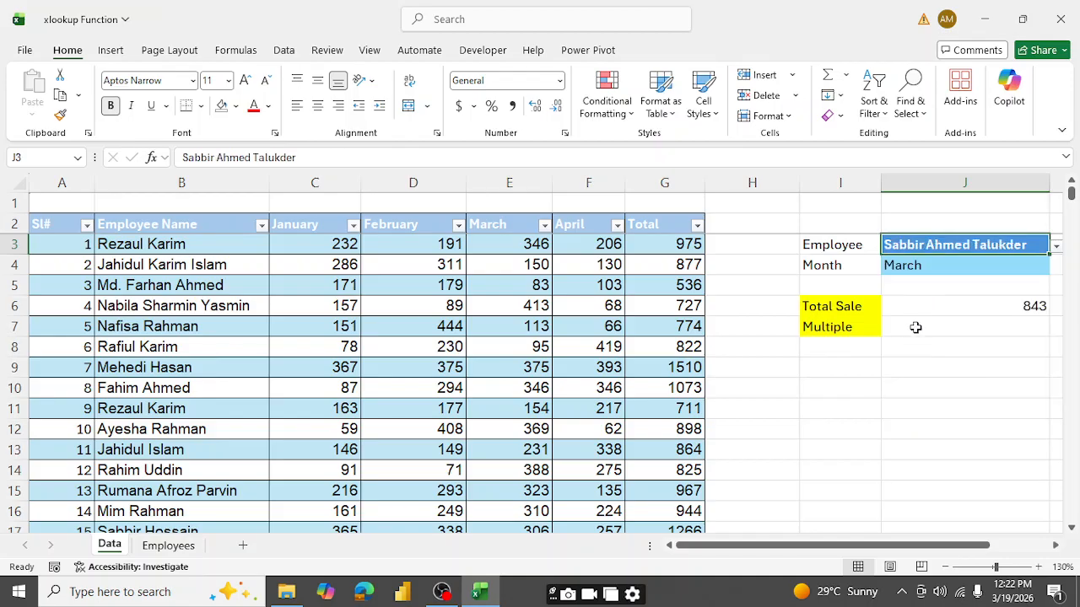
- Start an XLOOKUP formula in J7 with J3 as the lookup value and the table's Employee Name column as the lookup array
{"action": "left_click", "coordinate": [915, 327]}
{"action": "type", "text": "="}
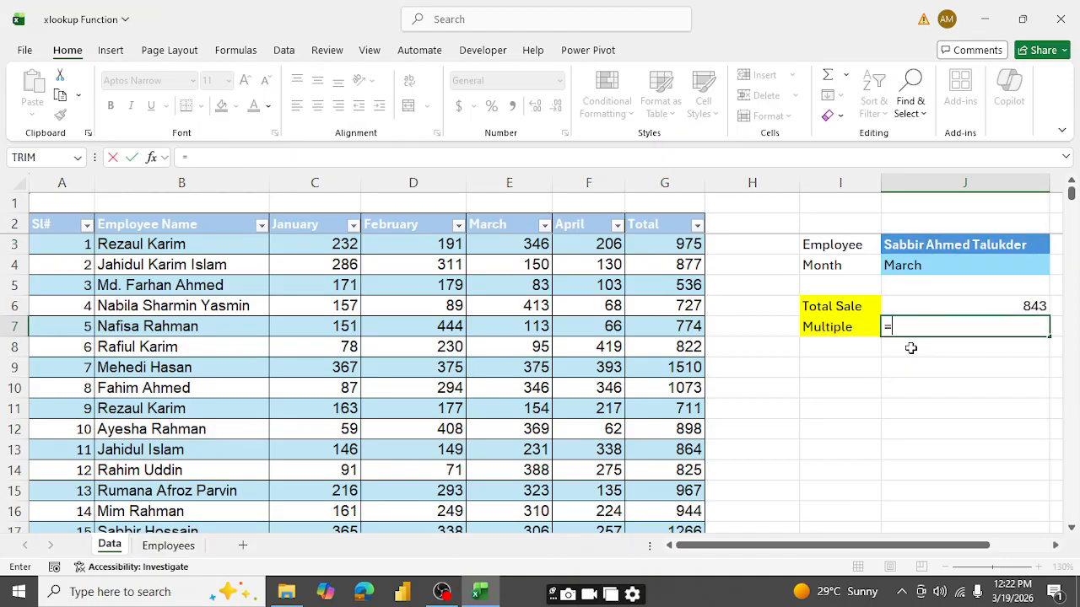
{"action": "type", "text": "xlo"}
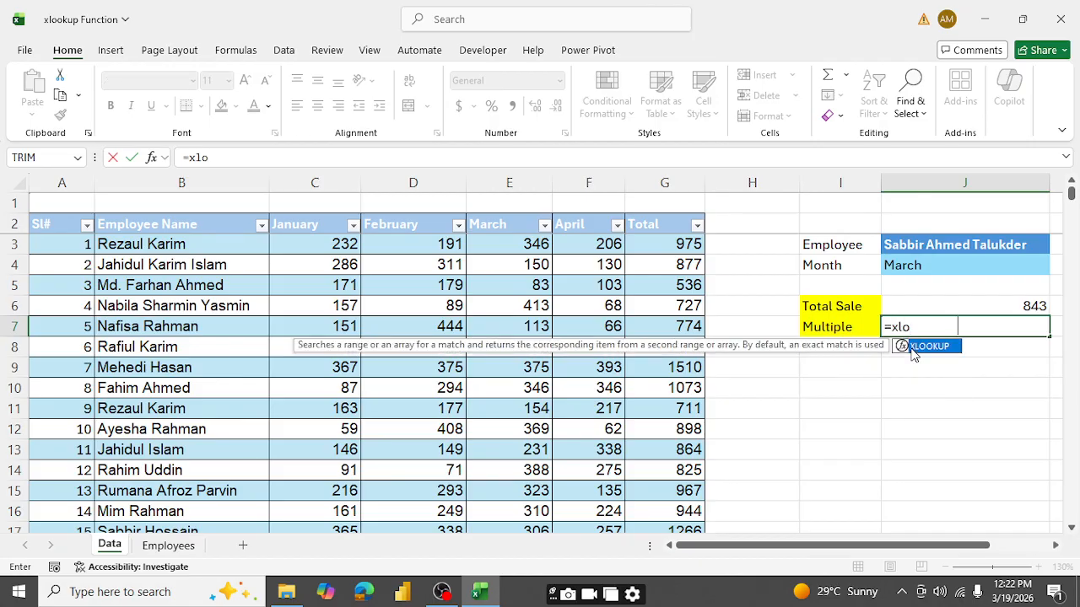
{"action": "double_click", "coordinate": [926, 346]}
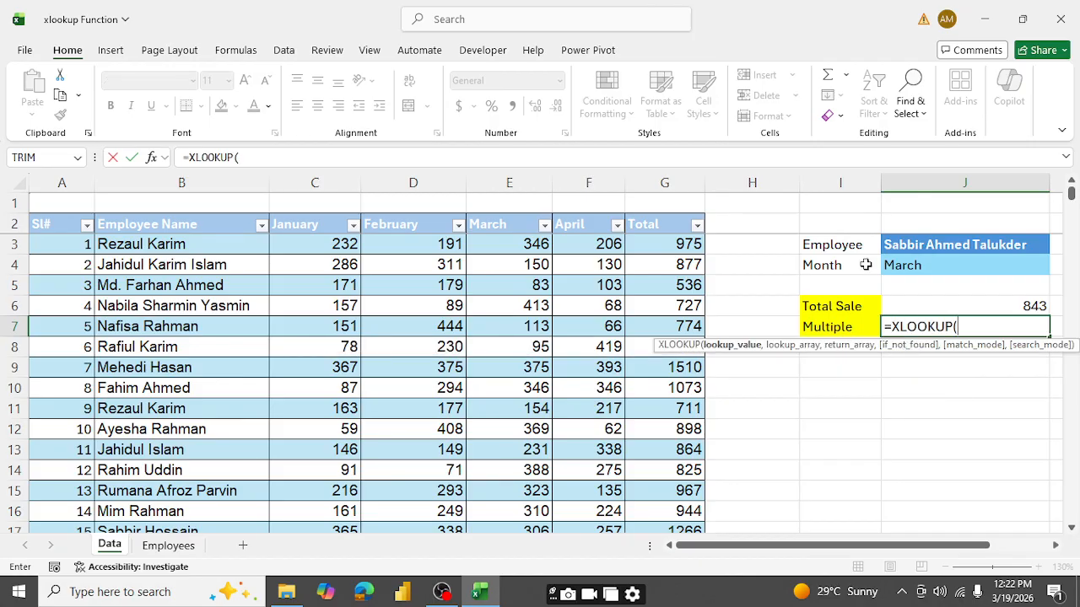
{"action": "left_click", "coordinate": [928, 245]}
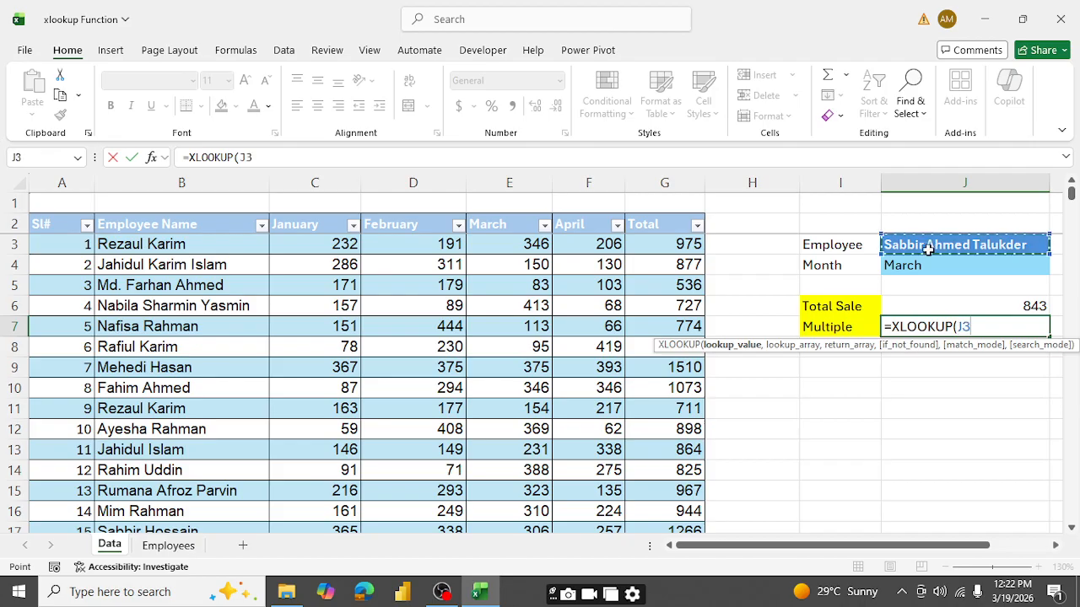
{"action": "type", "text": ","}
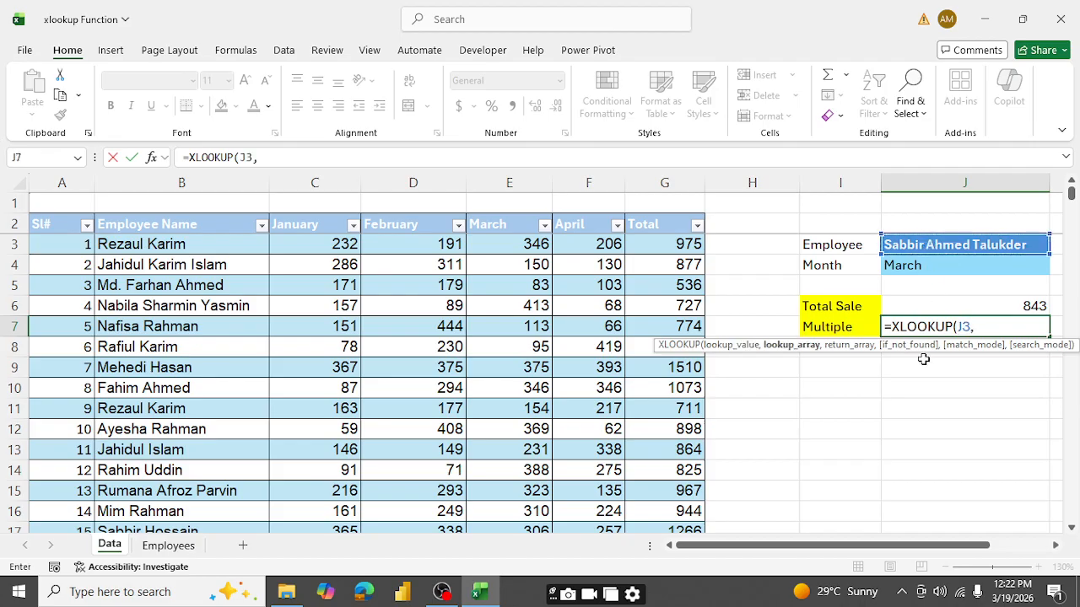
{"action": "left_click", "coordinate": [160, 246]}
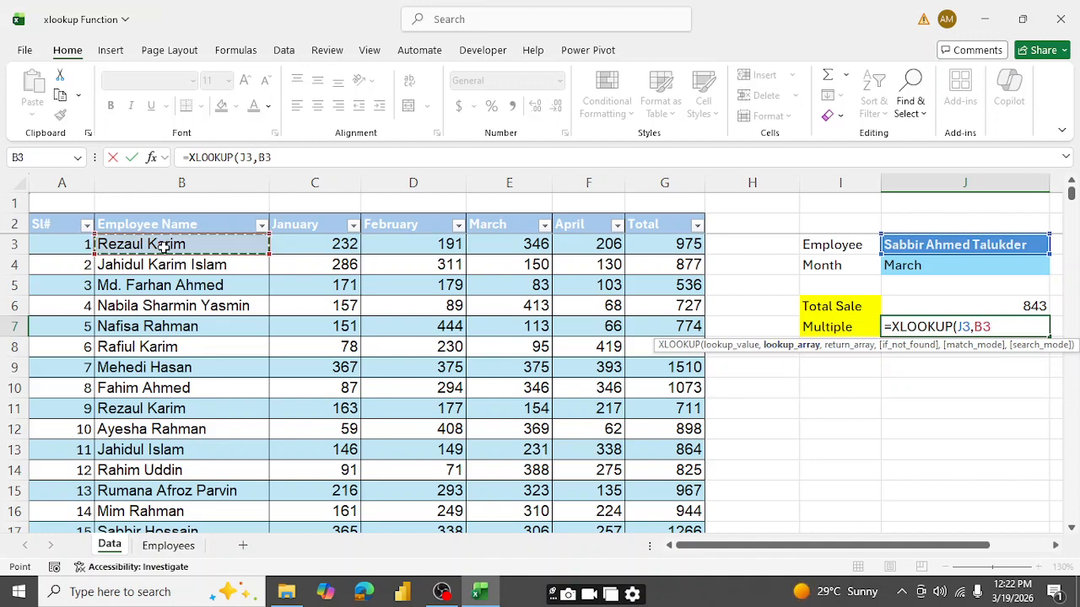
{"action": "key", "text": "ctrl+shift+Down"}
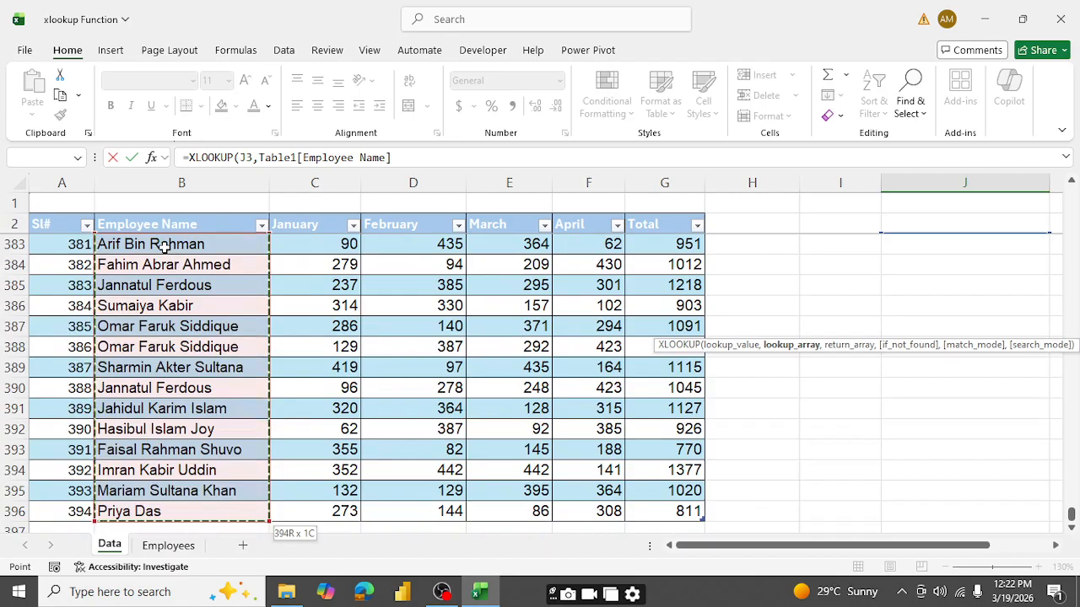
{"action": "type", "text": ","}
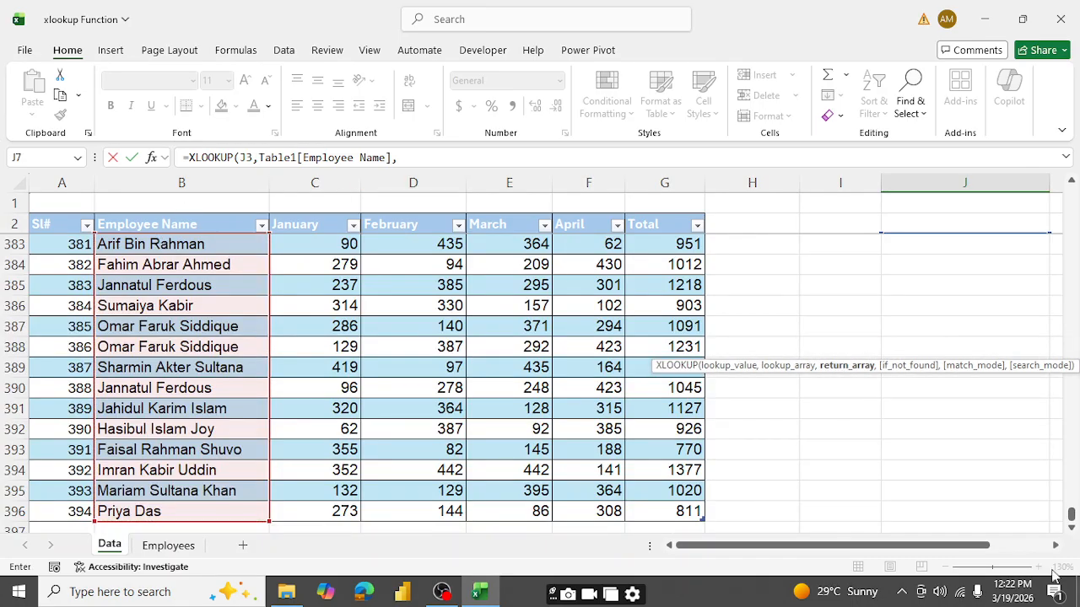
- Nest a second XLOOKUP as the return array, looking up J4 in the January to Total table headers
{"action": "left_click_drag", "start_coordinate": [1073, 510], "coordinate": [1077, 152]}
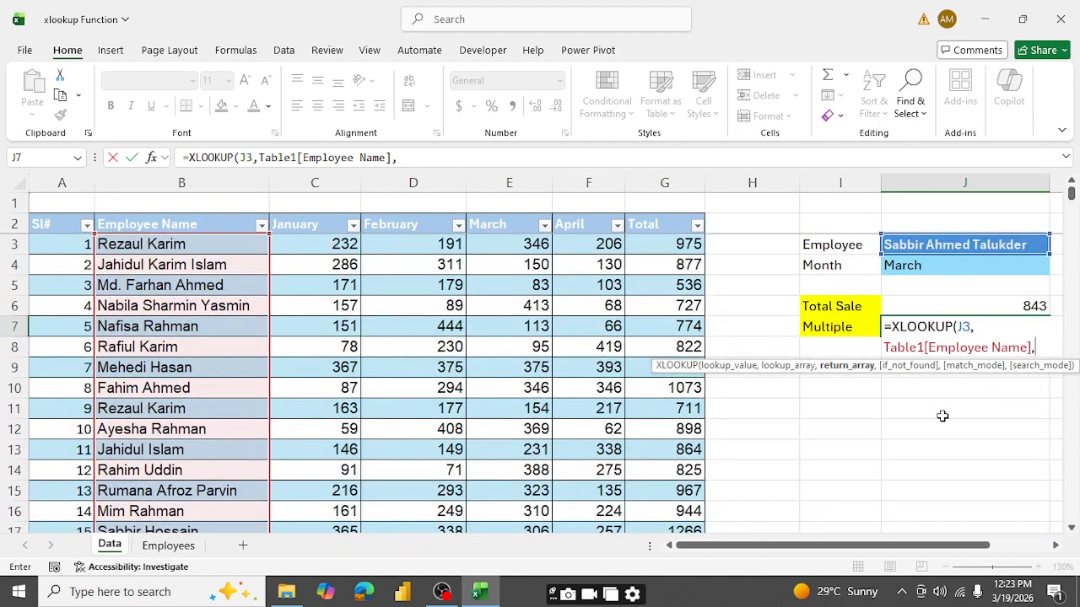
{"action": "type", "text": "xlo"}
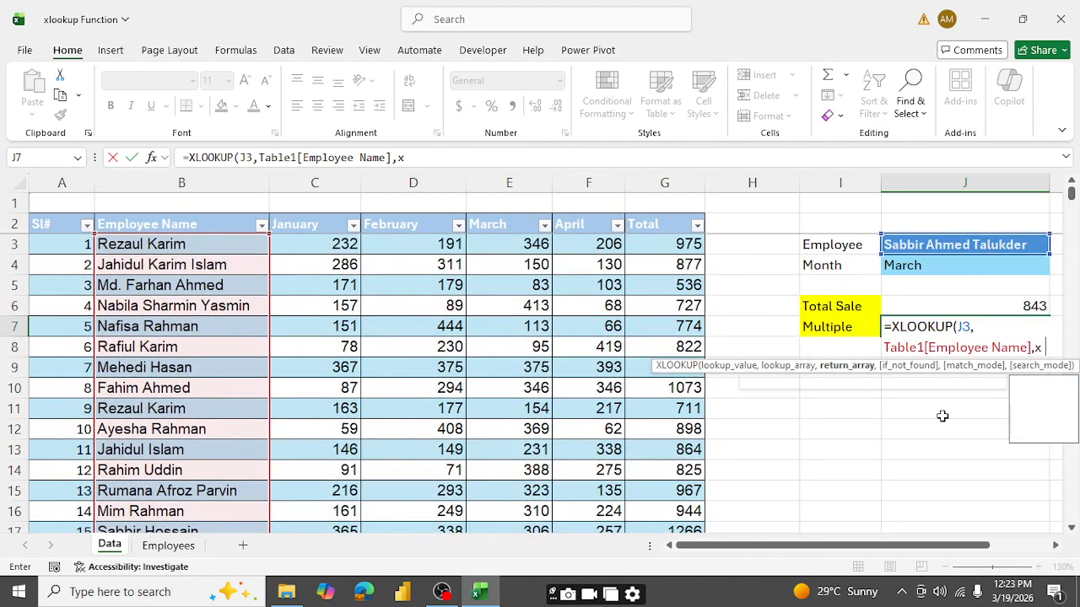
{"action": "key", "text": "Tab"}
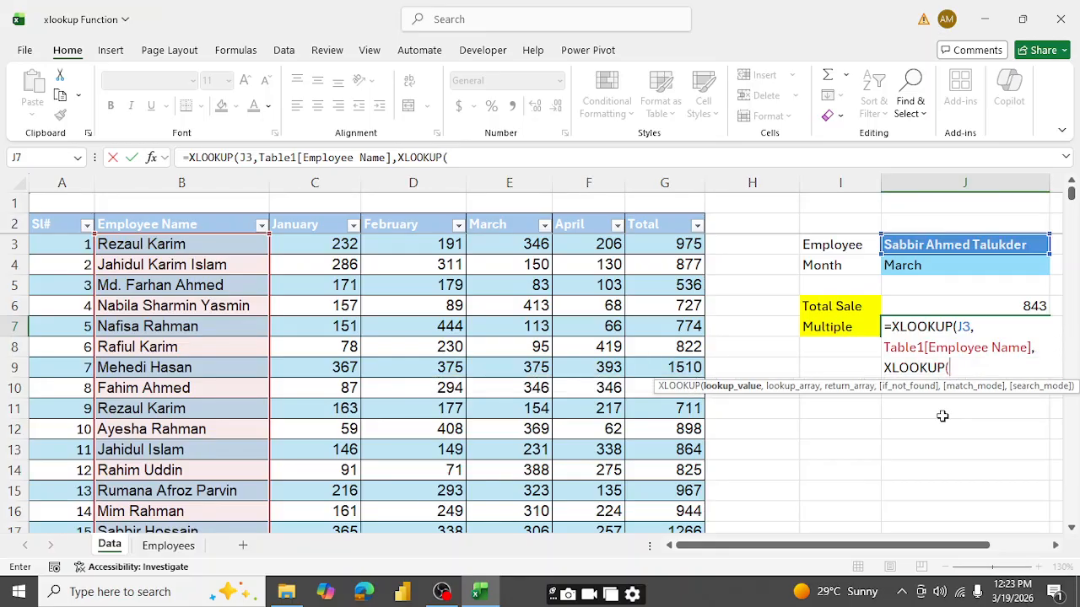
{"action": "left_click", "coordinate": [924, 267]}
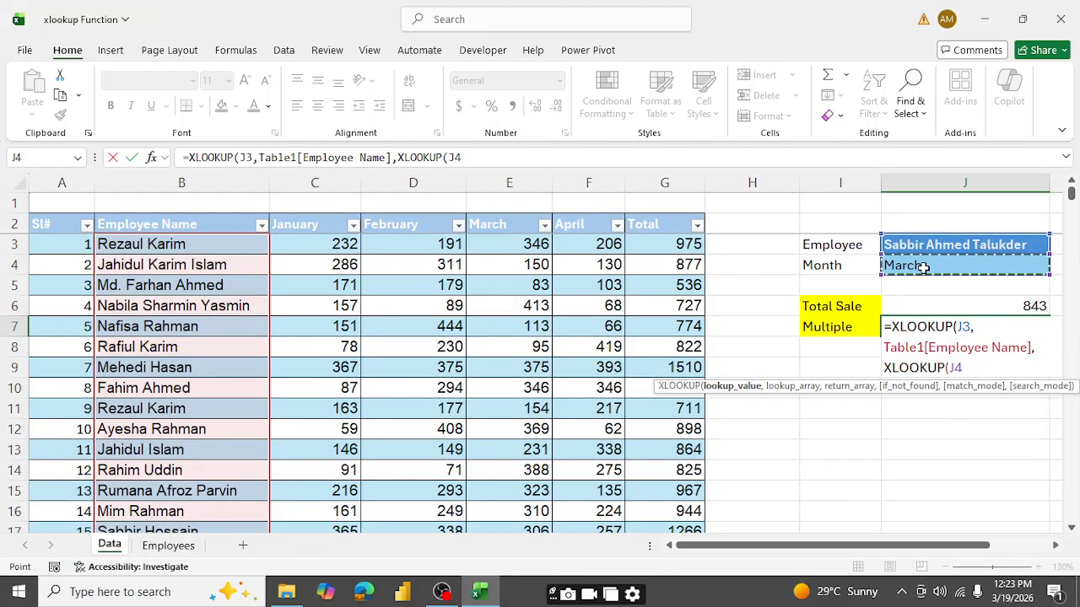
{"action": "type", "text": ","}
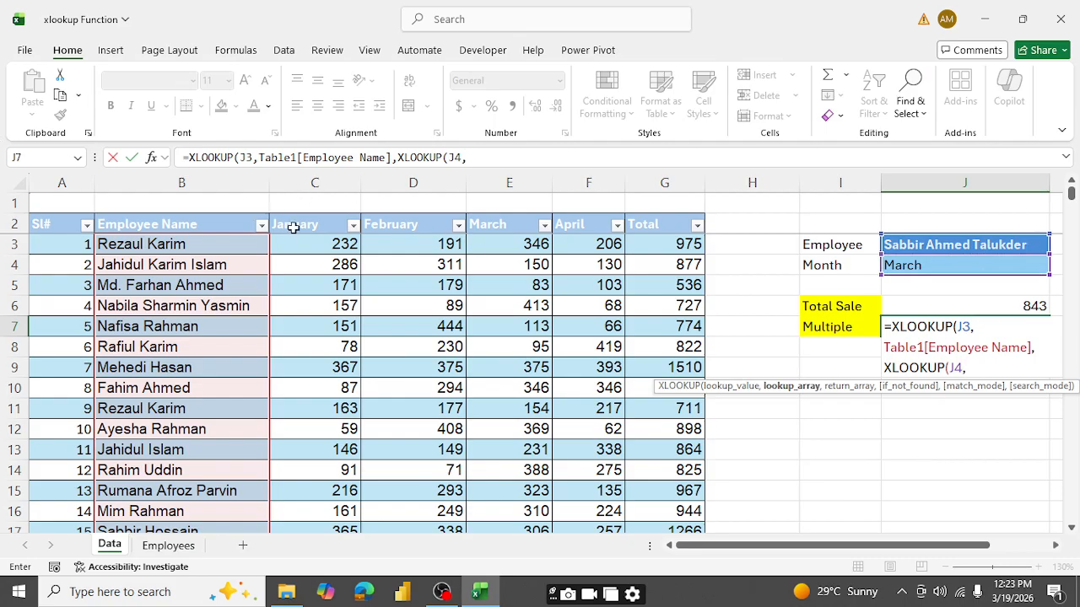
{"action": "left_click_drag", "start_coordinate": [292, 226], "coordinate": [643, 223]}
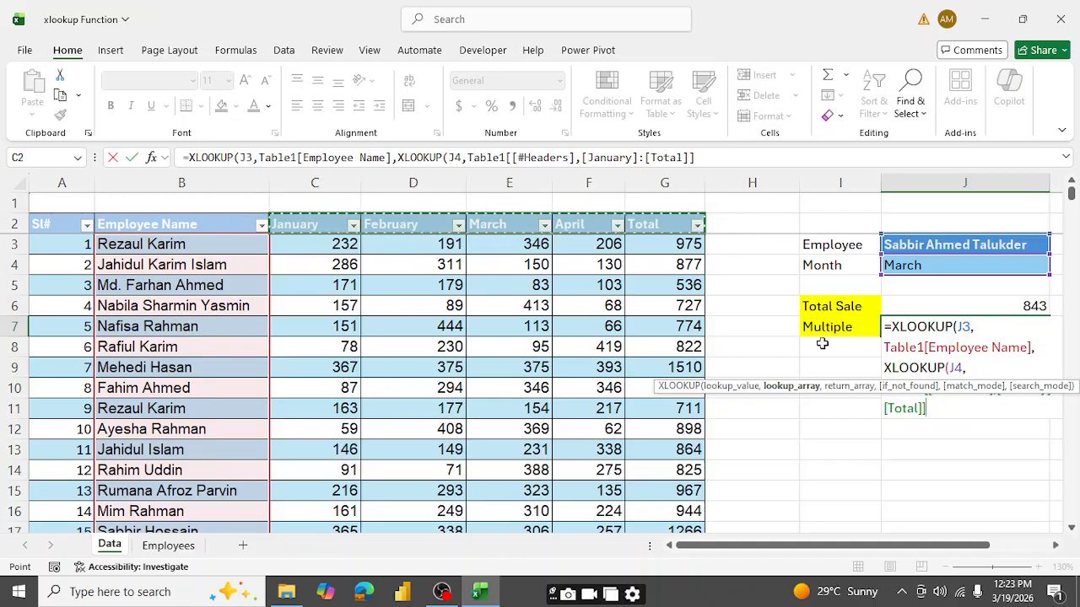
{"action": "type", "text": ","}
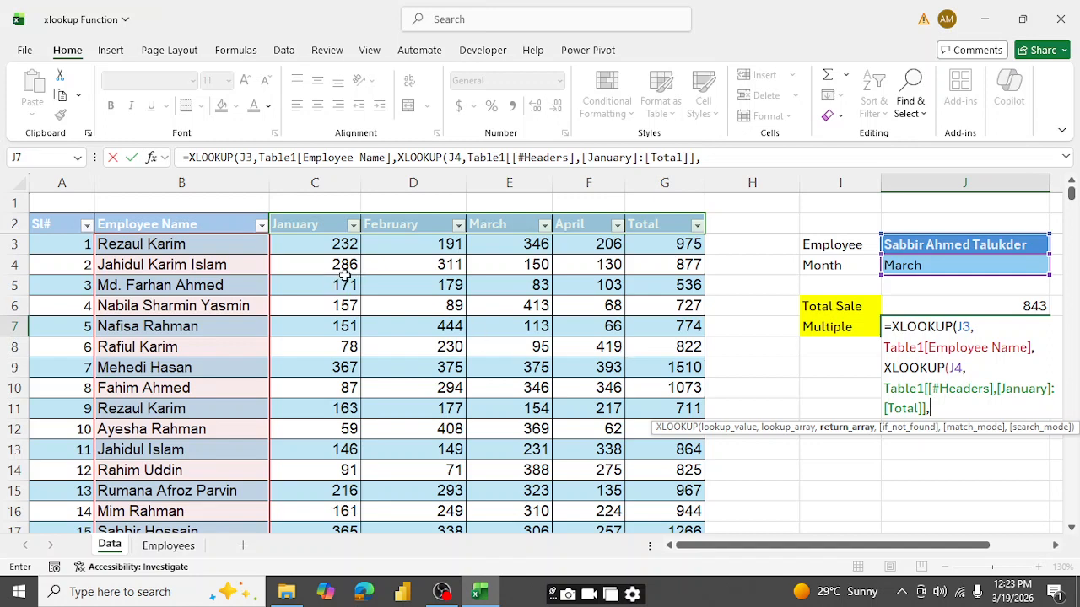
- Set the nested XLOOKUP's return array to all table data rows from the January through Total columns
{"action": "left_click", "coordinate": [328, 247]}
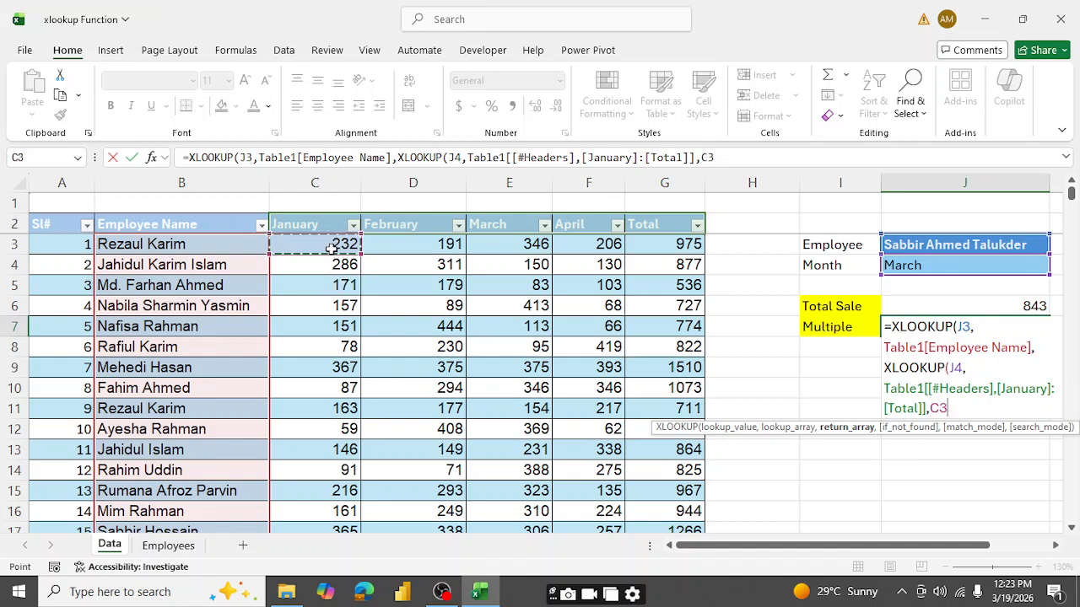
{"action": "key", "text": "ctrl+shift+Right"}
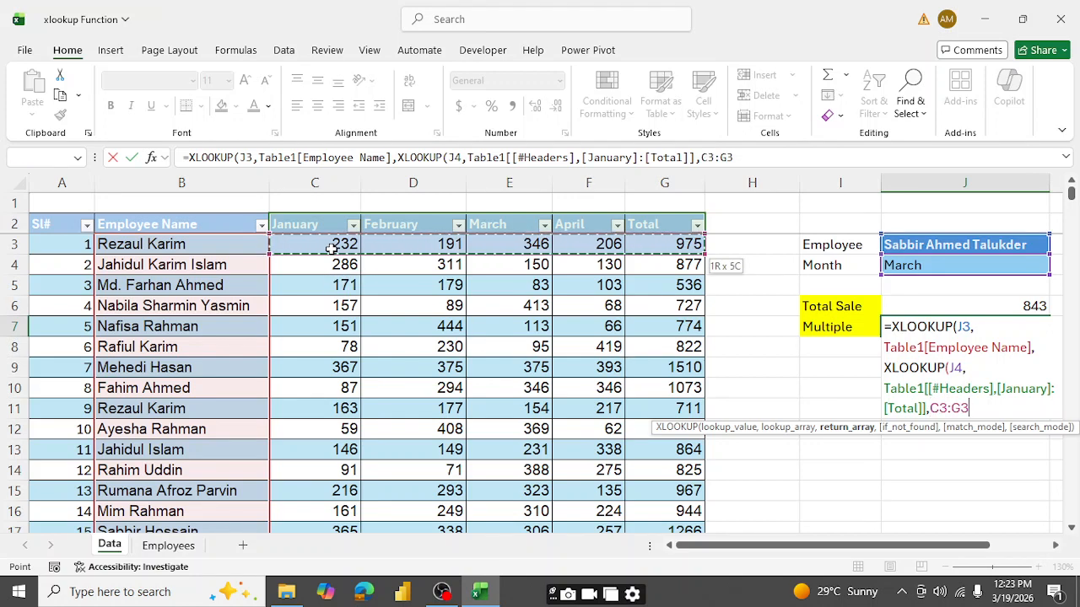
{"action": "key", "text": "ctrl+shift+Down"}
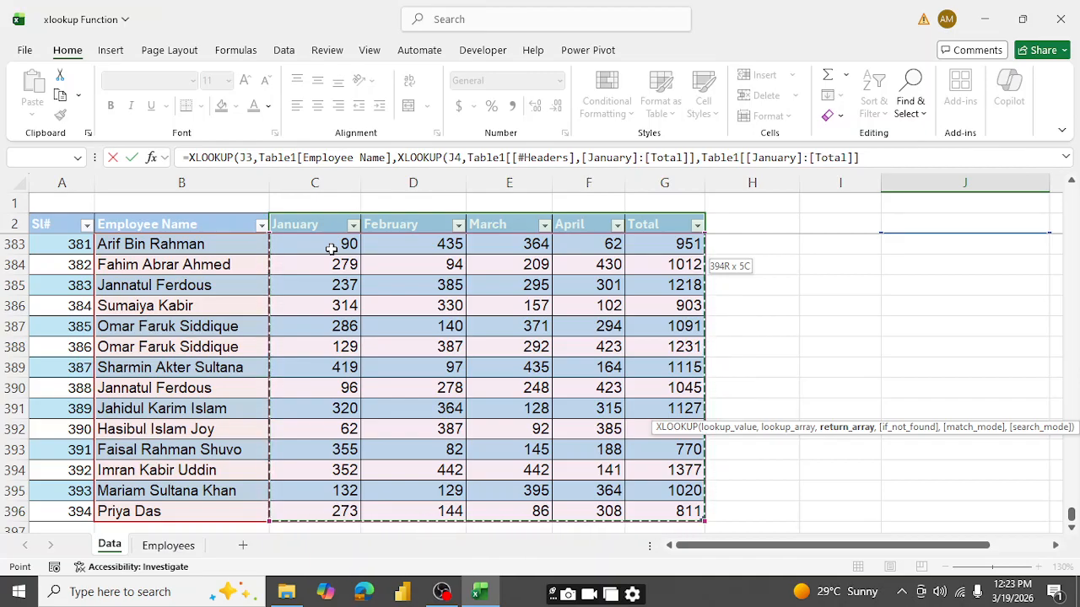
{"action": "type", "text": ",\"NA"}
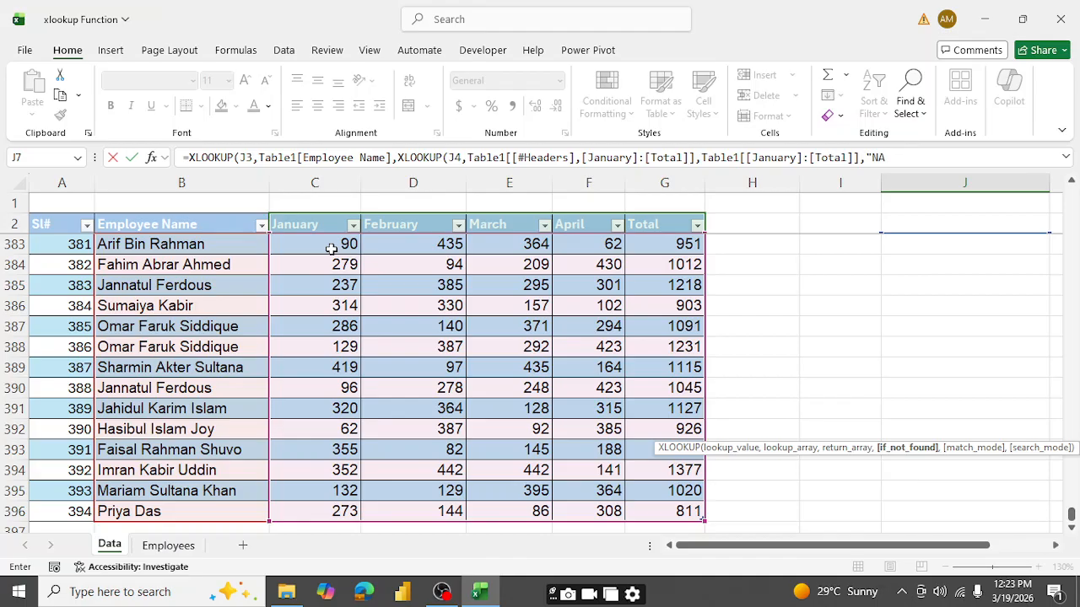
- Finish the nested XLOOKUP with "NA" if not found, match mode 0 and search mode 1, enter it, and reselect J7
{"action": "type", "text": "\","}
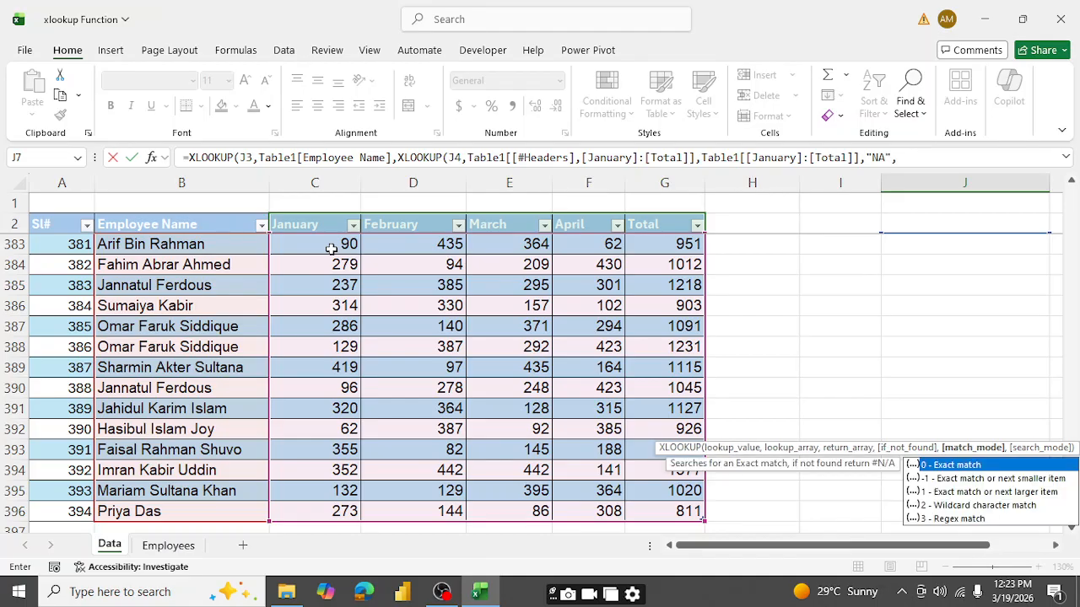
{"action": "type", "text": "0"}
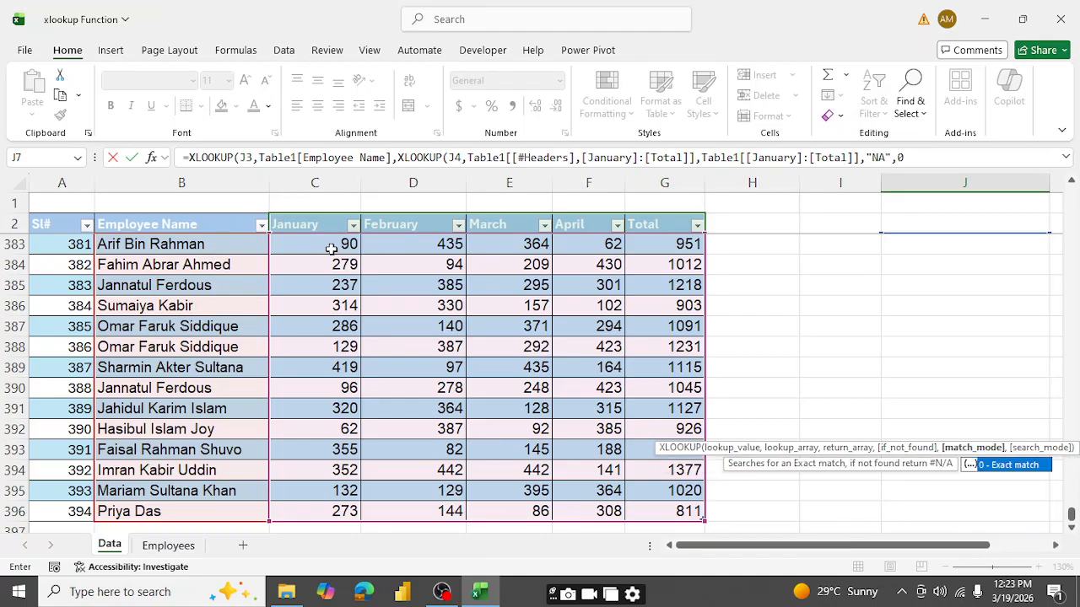
{"action": "type", "text": ","}
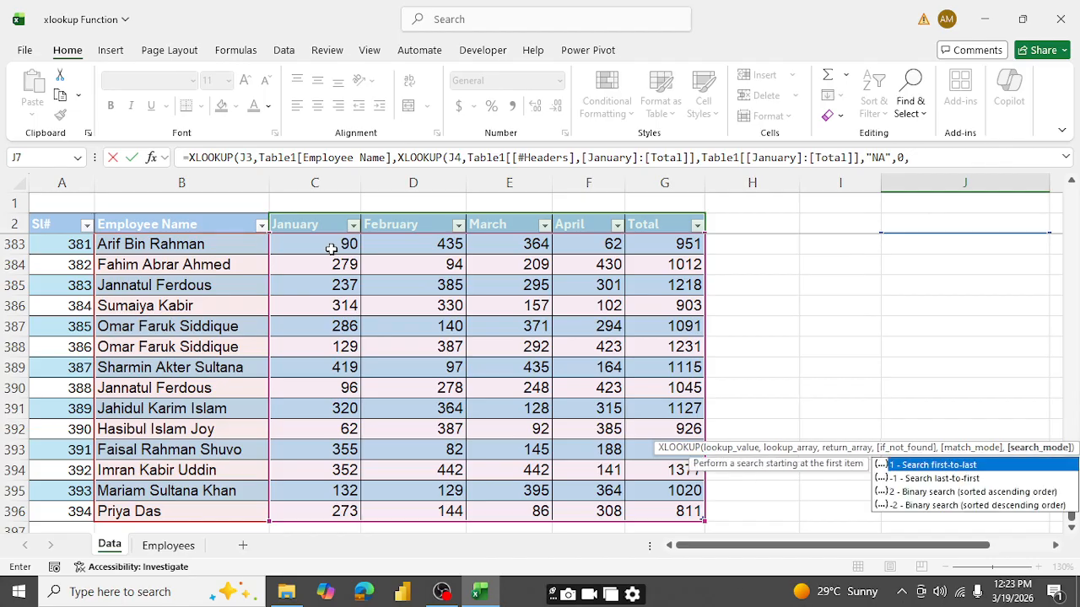
{"action": "type", "text": "1"}
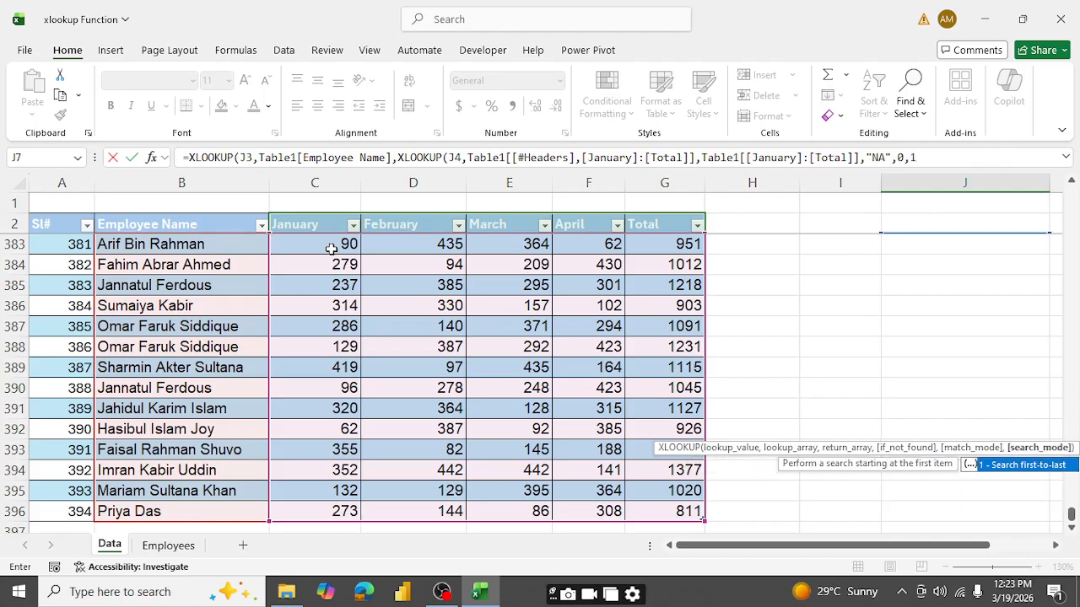
{"action": "key", "text": "Tab"}
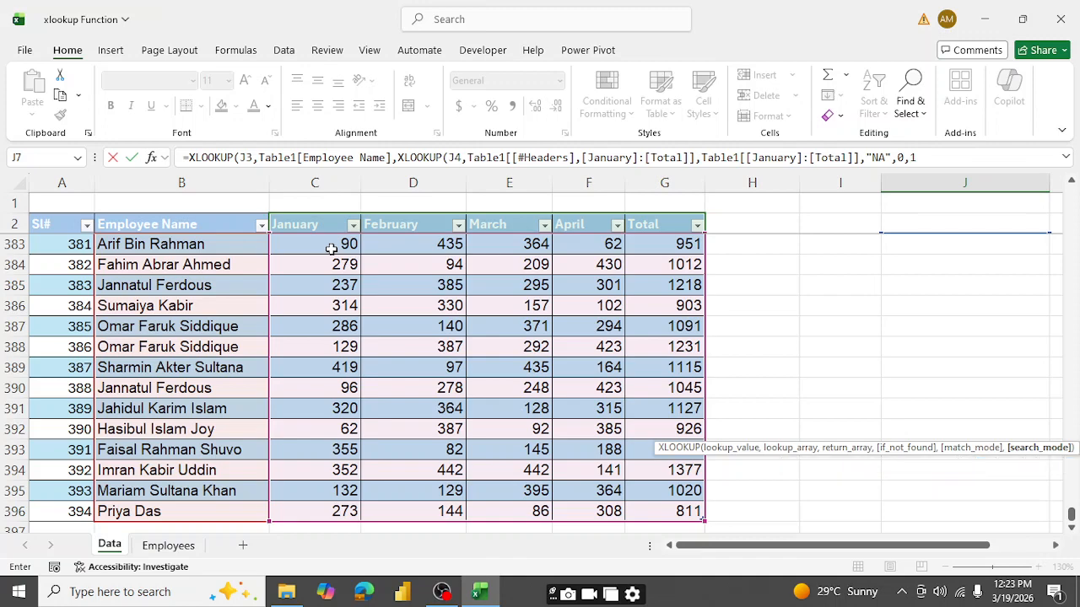
{"action": "type", "text": ")"}
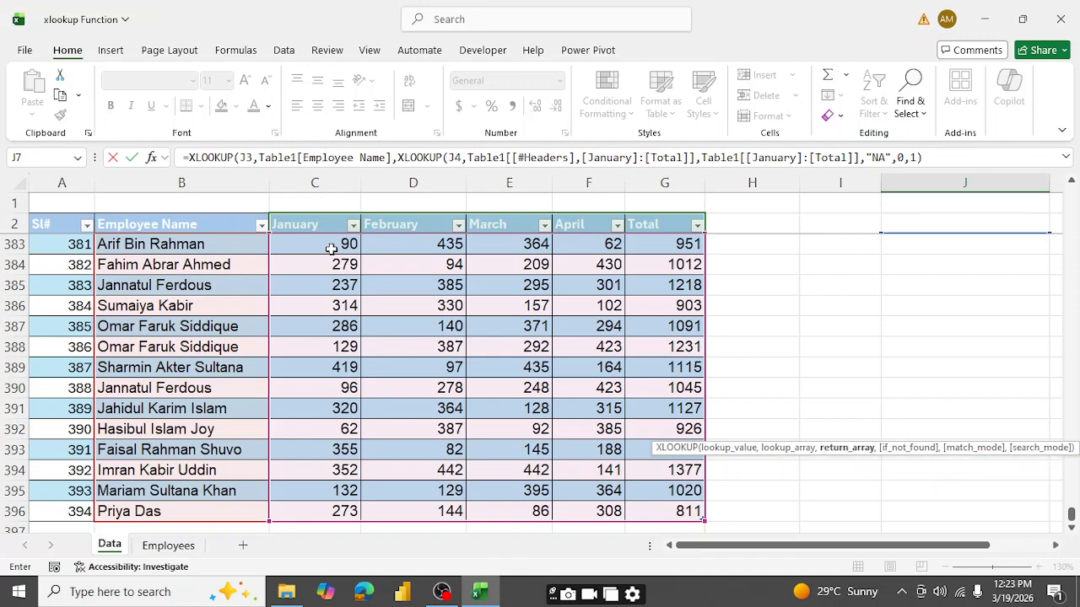
{"action": "key", "text": "Return"}
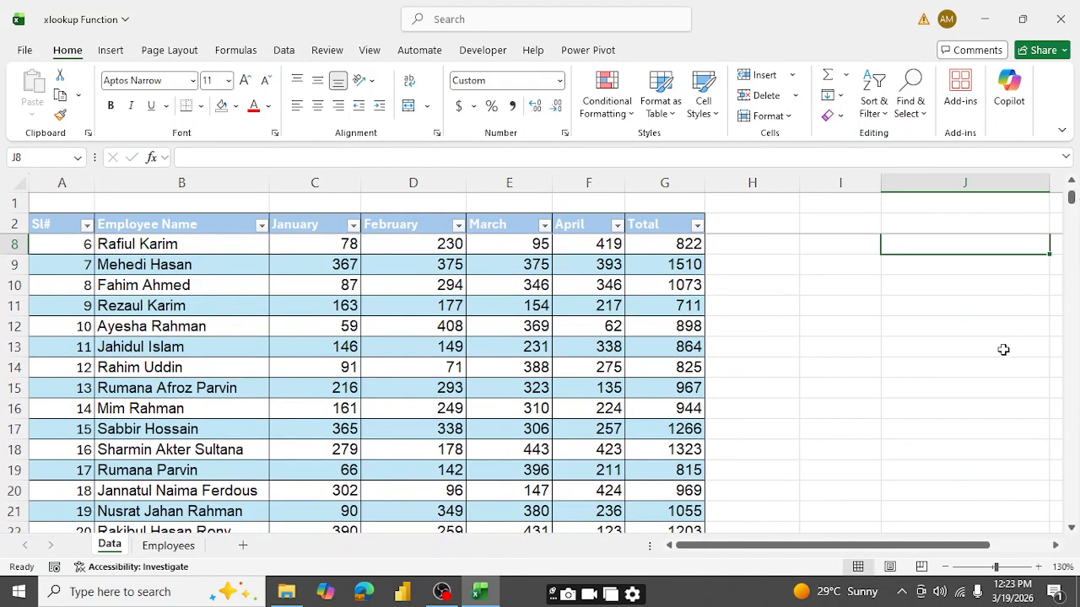
{"action": "scroll", "coordinate": [1003, 350], "scroll_direction": "up", "scroll_amount": 2}
{"action": "left_click_drag", "start_coordinate": [954, 548], "coordinate": [1016, 550]}
{"action": "left_click", "coordinate": [847, 327]}
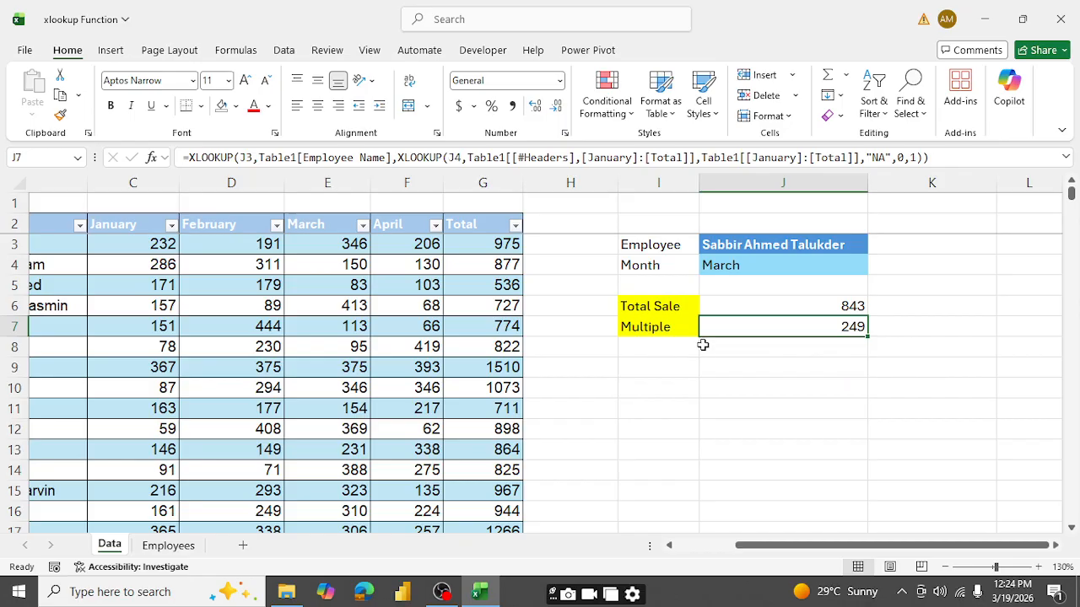
- Change the search mode of the Total Sale formula in J6 to -1 (last-to-first) and reselect the cell
{"action": "left_click", "coordinate": [807, 305]}
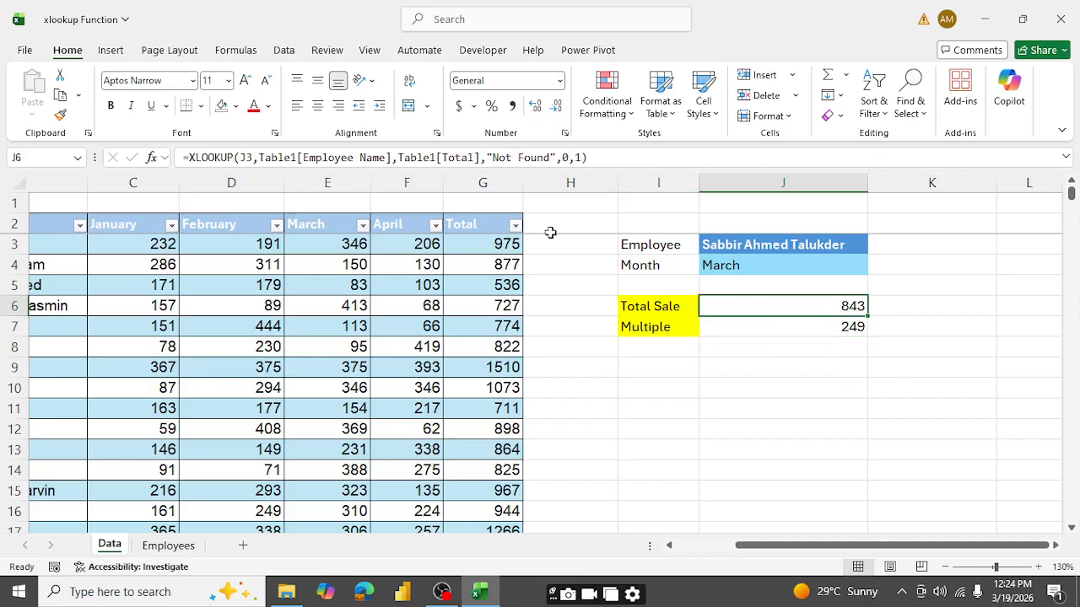
{"action": "left_click", "coordinate": [575, 158]}
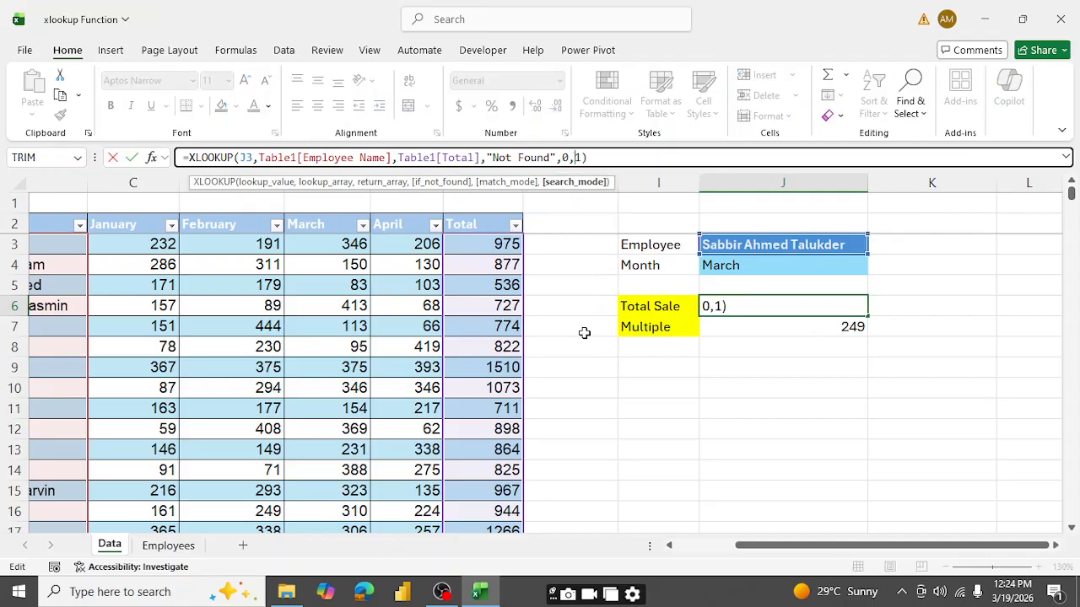
{"action": "type", "text": "-"}
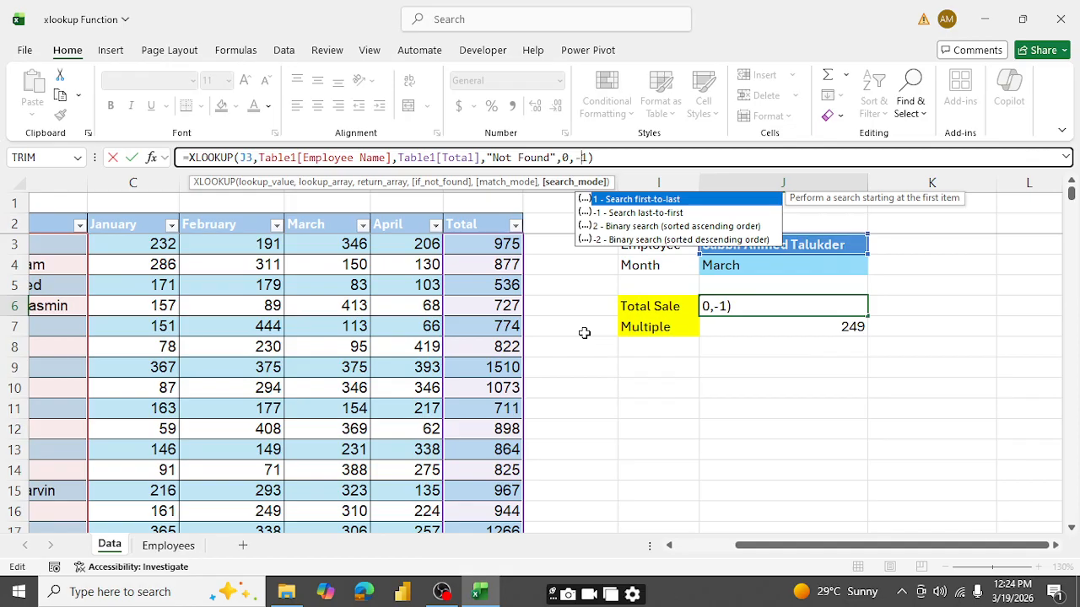
{"action": "key", "text": "Return"}
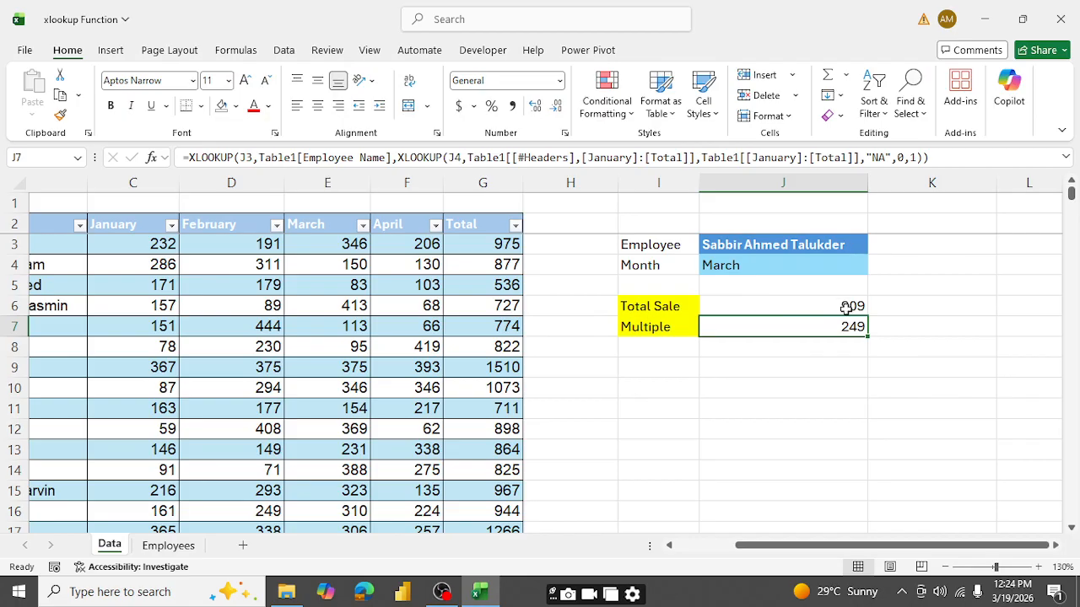
{"action": "left_click", "coordinate": [814, 309]}
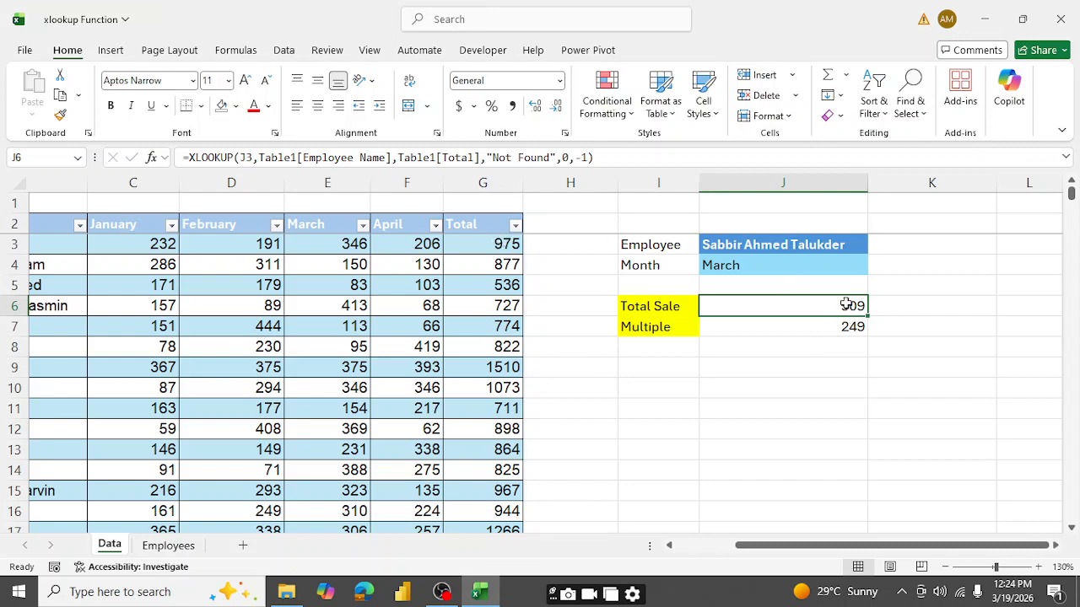
- Change the search mode of the Total Sale XLOOKUP formula in J6 to 1 (first-to-last)
{"action": "left_click", "coordinate": [582, 158]}
{"action": "key", "text": "BackSpace"}
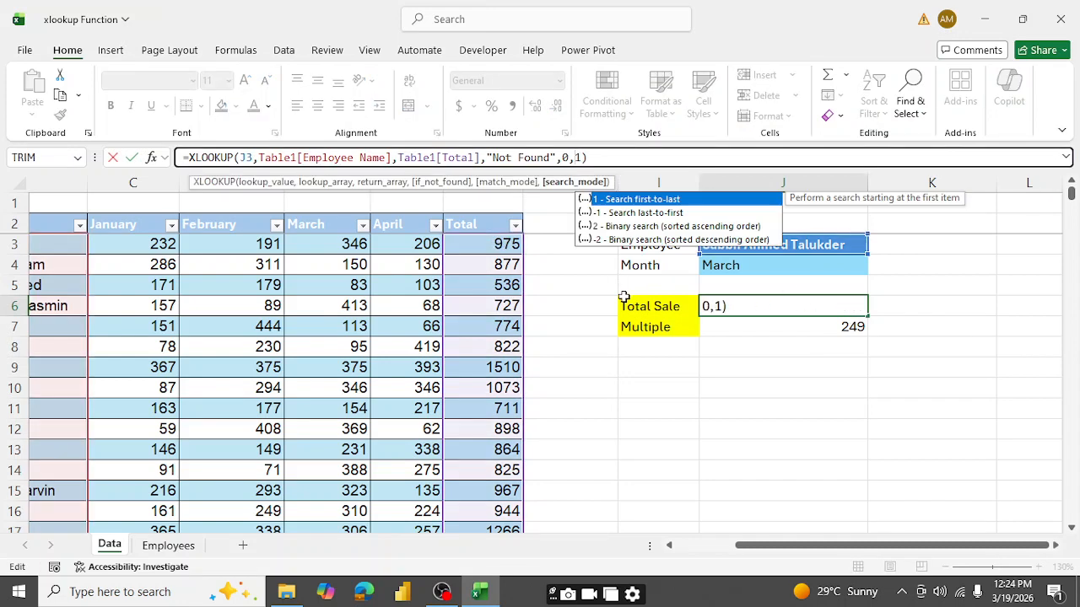
{"action": "key", "text": "Return"}
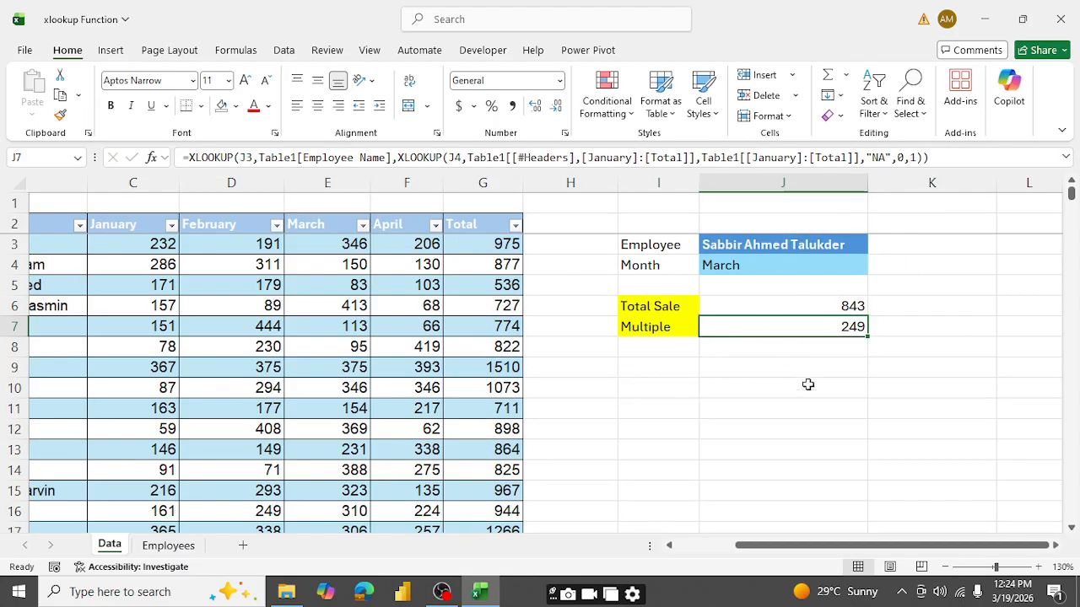
- Test the Multiple formula by switching the month in J4 to February and then to January
{"action": "left_click_drag", "start_coordinate": [854, 548], "coordinate": [708, 548]}
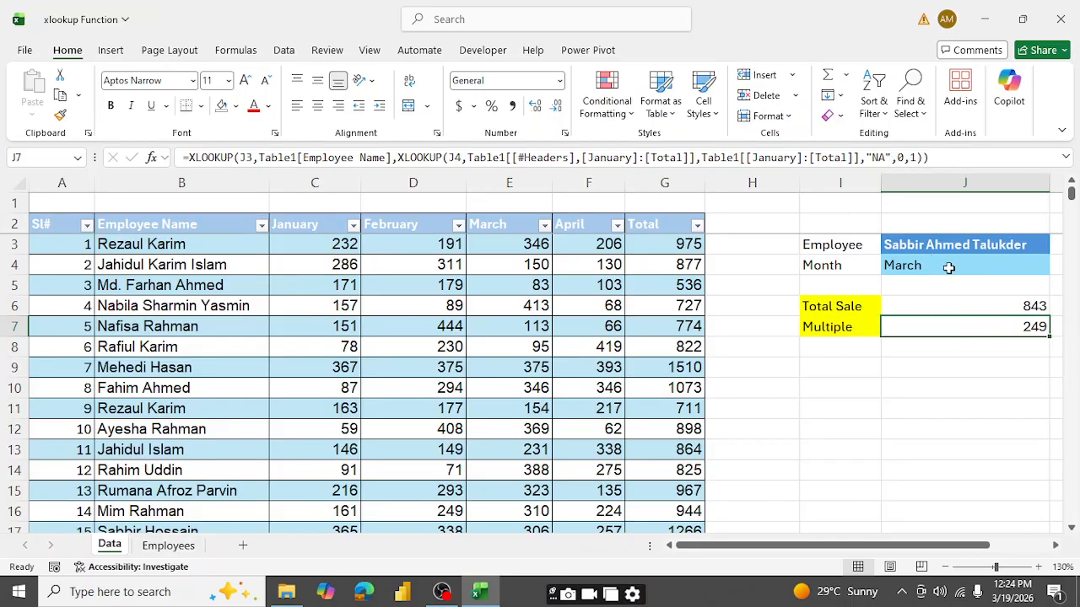
{"action": "left_click", "coordinate": [1002, 267]}
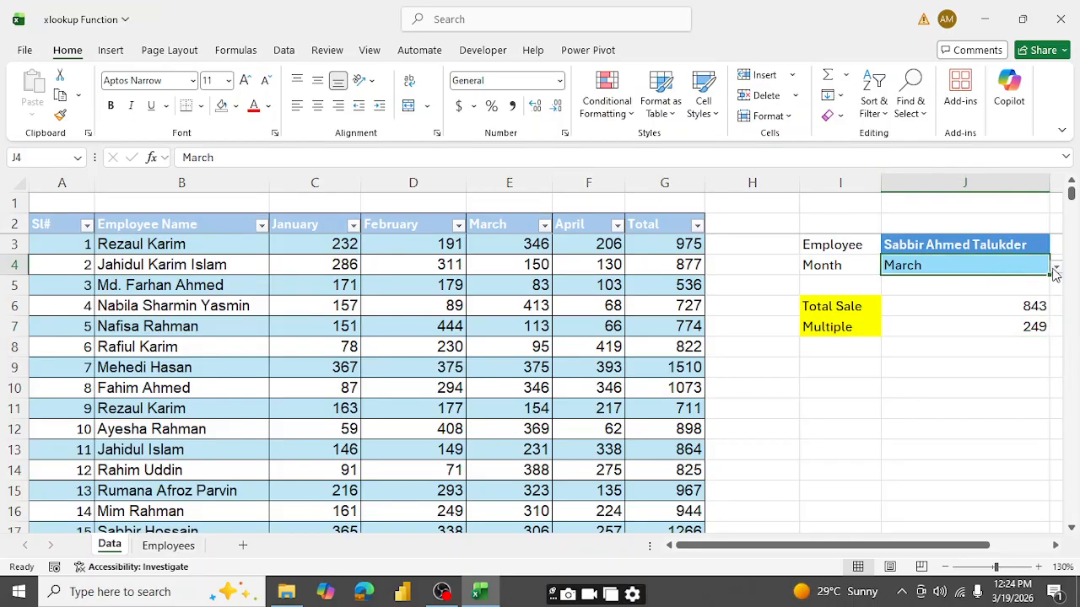
{"action": "left_click", "coordinate": [1056, 268]}
{"action": "left_click", "coordinate": [909, 295]}
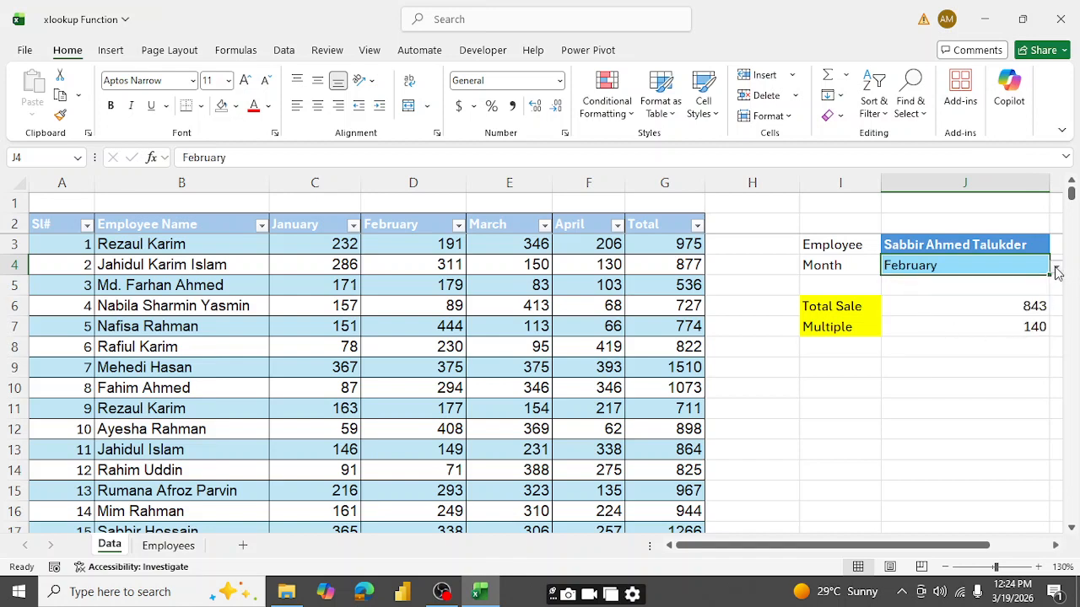
{"action": "left_click", "coordinate": [1056, 268]}
{"action": "left_click", "coordinate": [896, 283]}
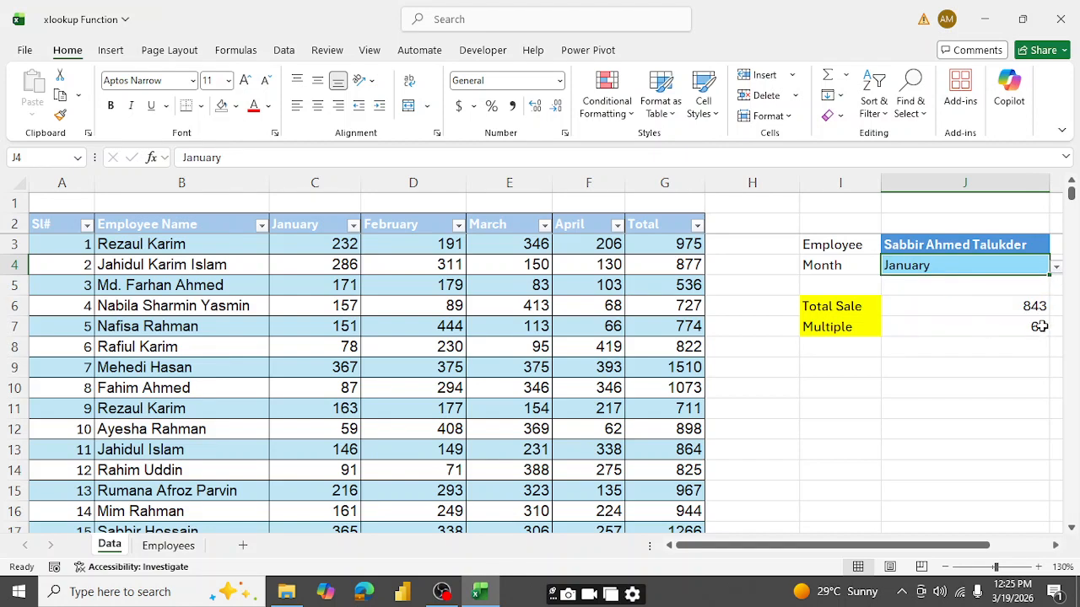
- Test both formulas by choosing three other employees in turn in J3, ending with the one in the list's fourth visible row
{"action": "left_click", "coordinate": [1008, 246]}
{"action": "left_click", "coordinate": [1056, 251]}
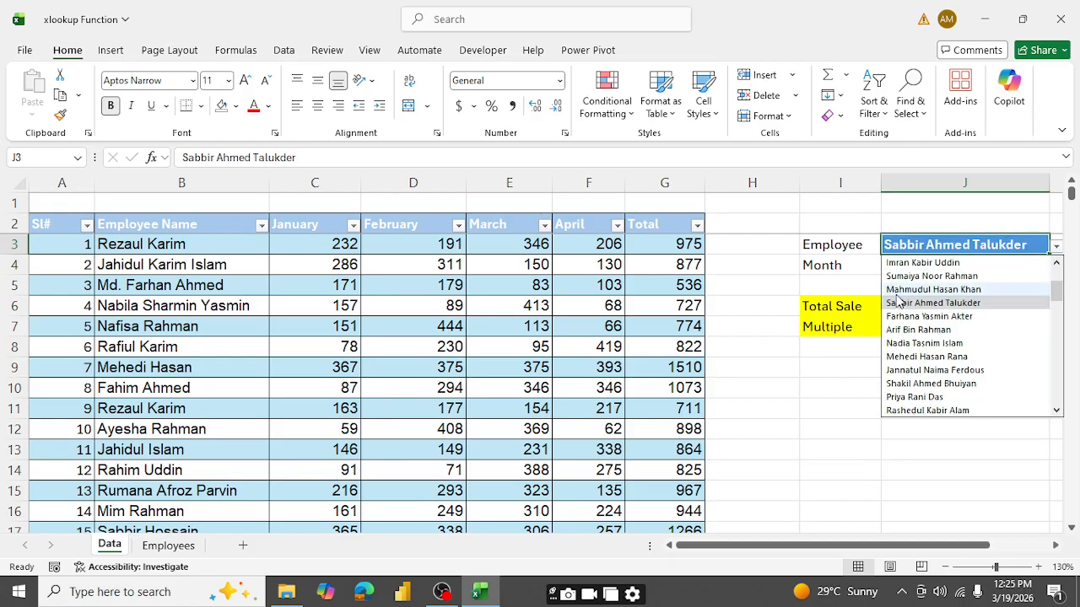
{"action": "left_click", "coordinate": [928, 277]}
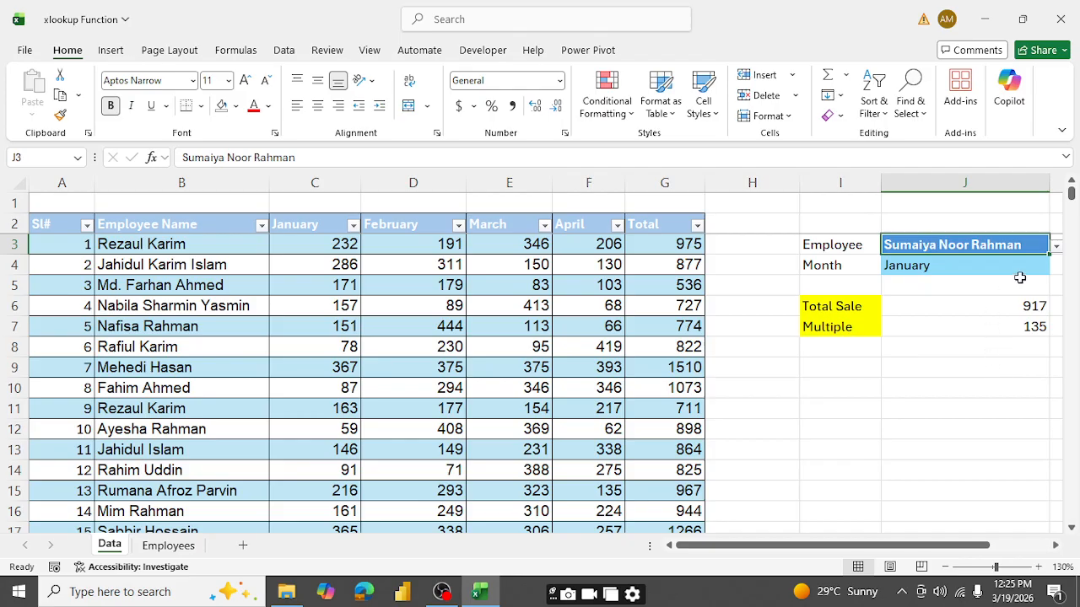
{"action": "left_click", "coordinate": [1056, 247]}
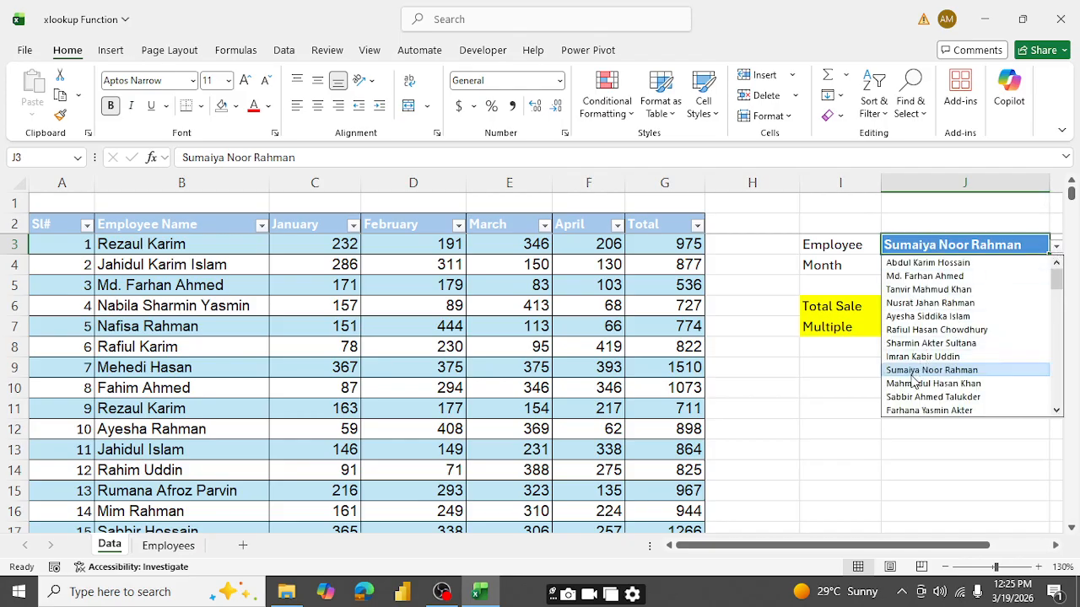
{"action": "left_click", "coordinate": [928, 411]}
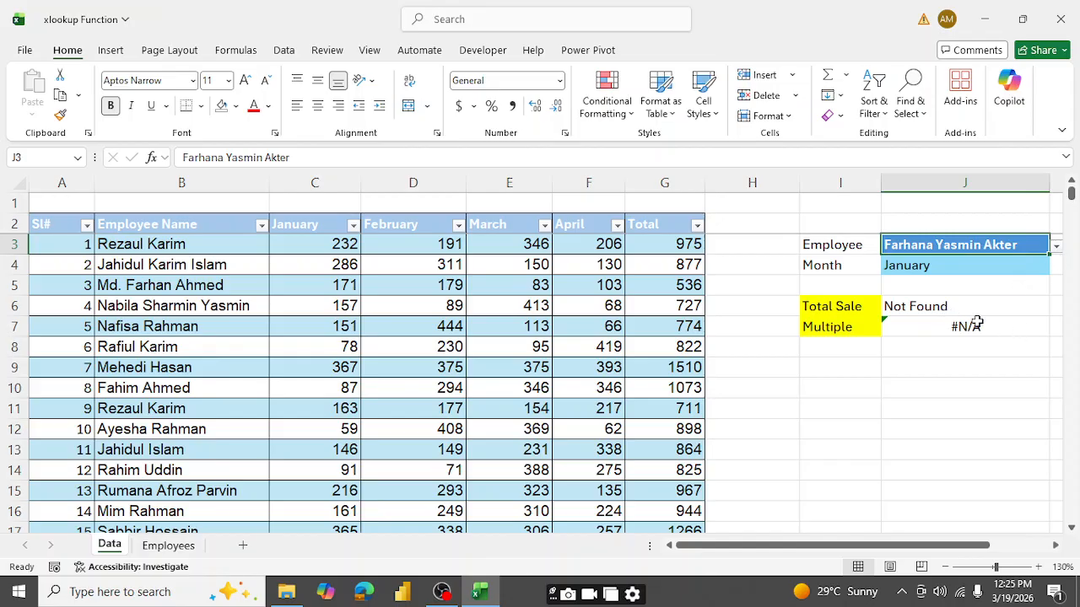
{"action": "left_click", "coordinate": [1055, 247]}
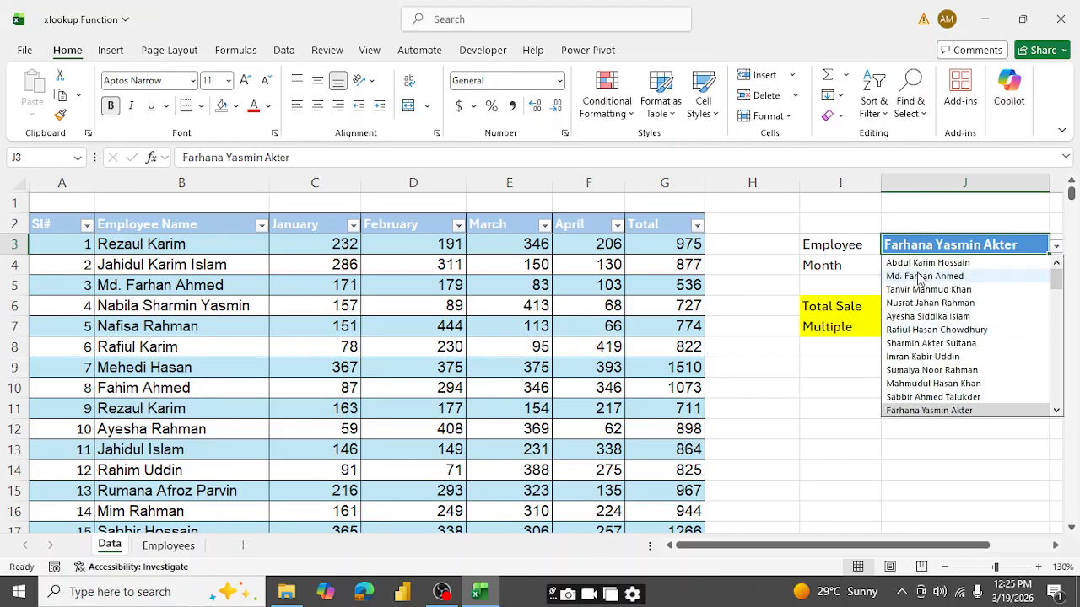
{"action": "left_click", "coordinate": [928, 303]}
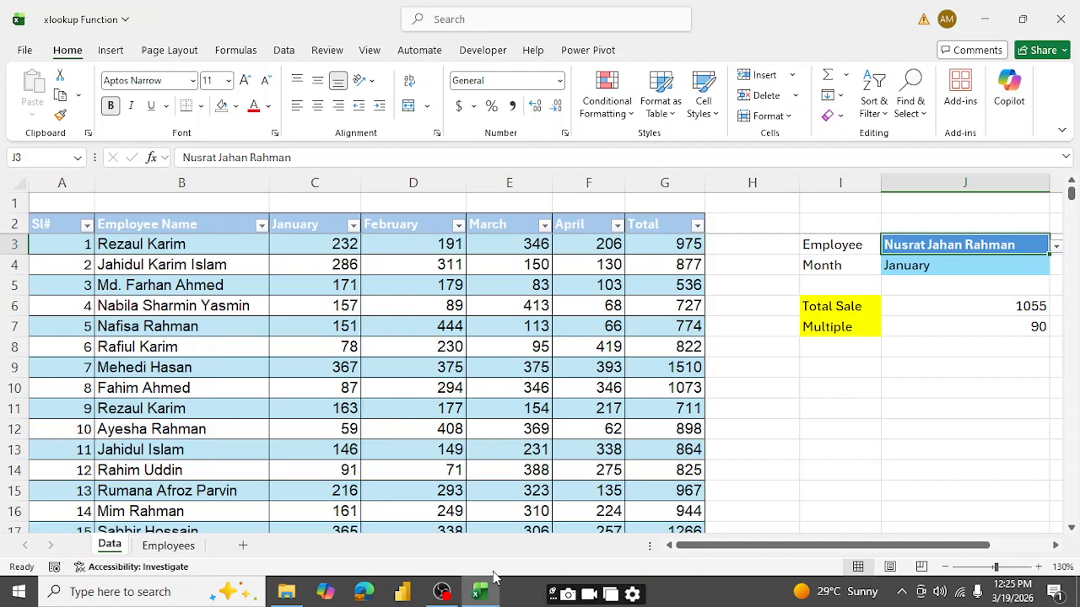
{"action": "left_click", "coordinate": [442, 593]}
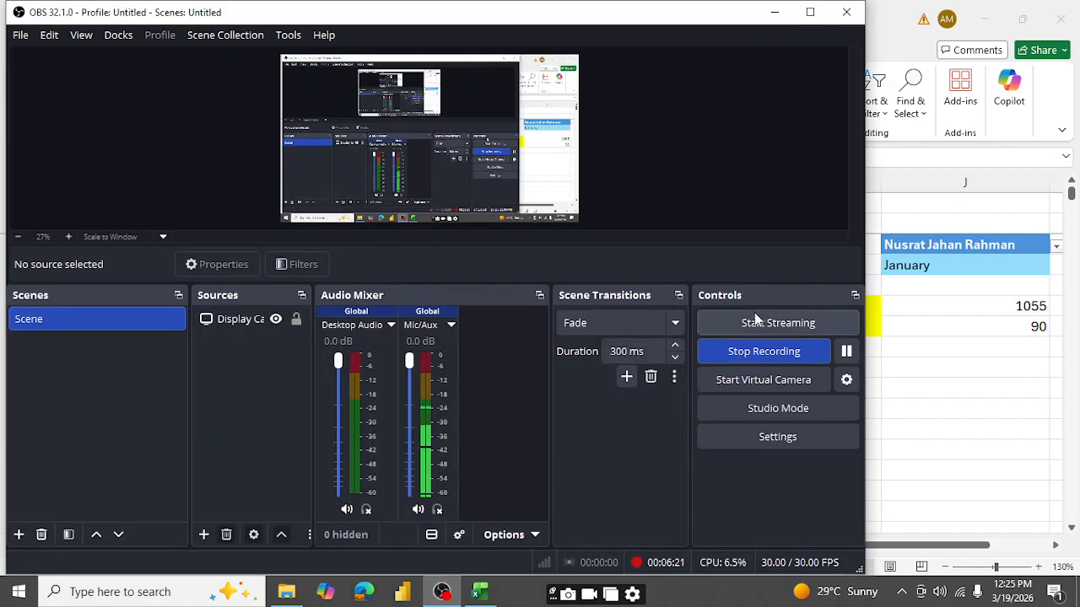